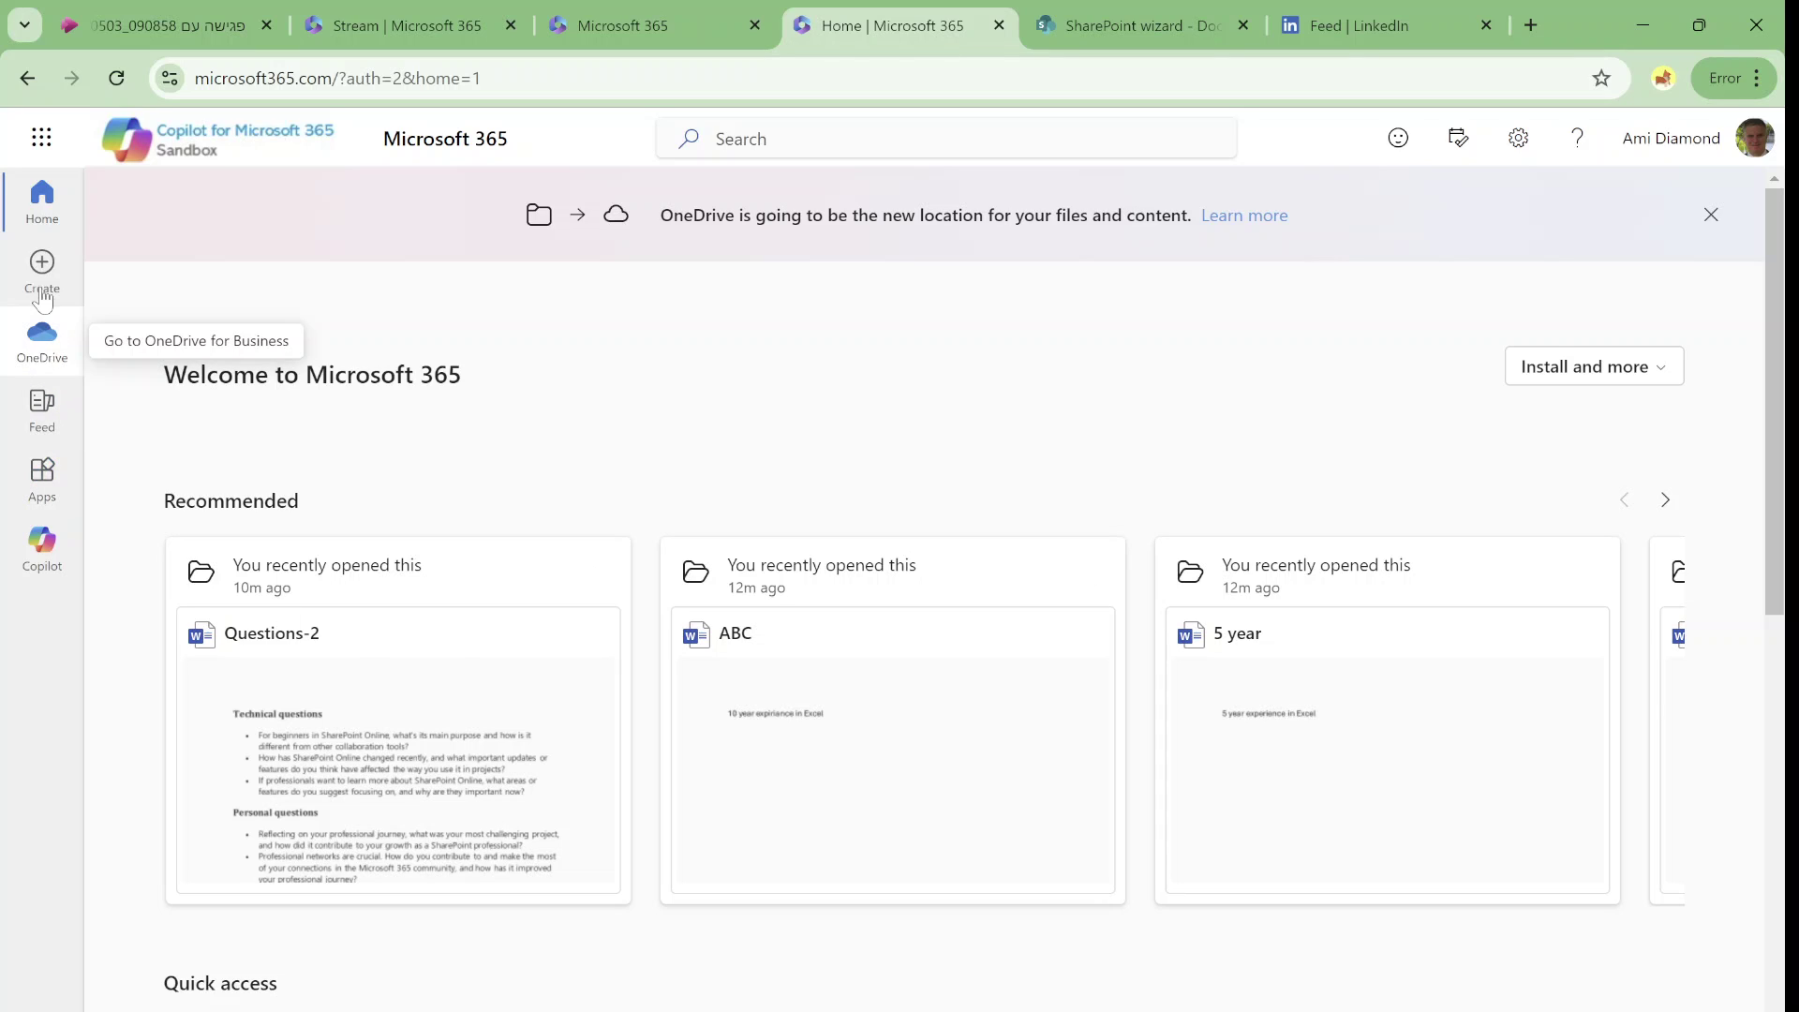
Step: Open the Microsoft 365 app launcher to show the available apps
left_click(44, 138)
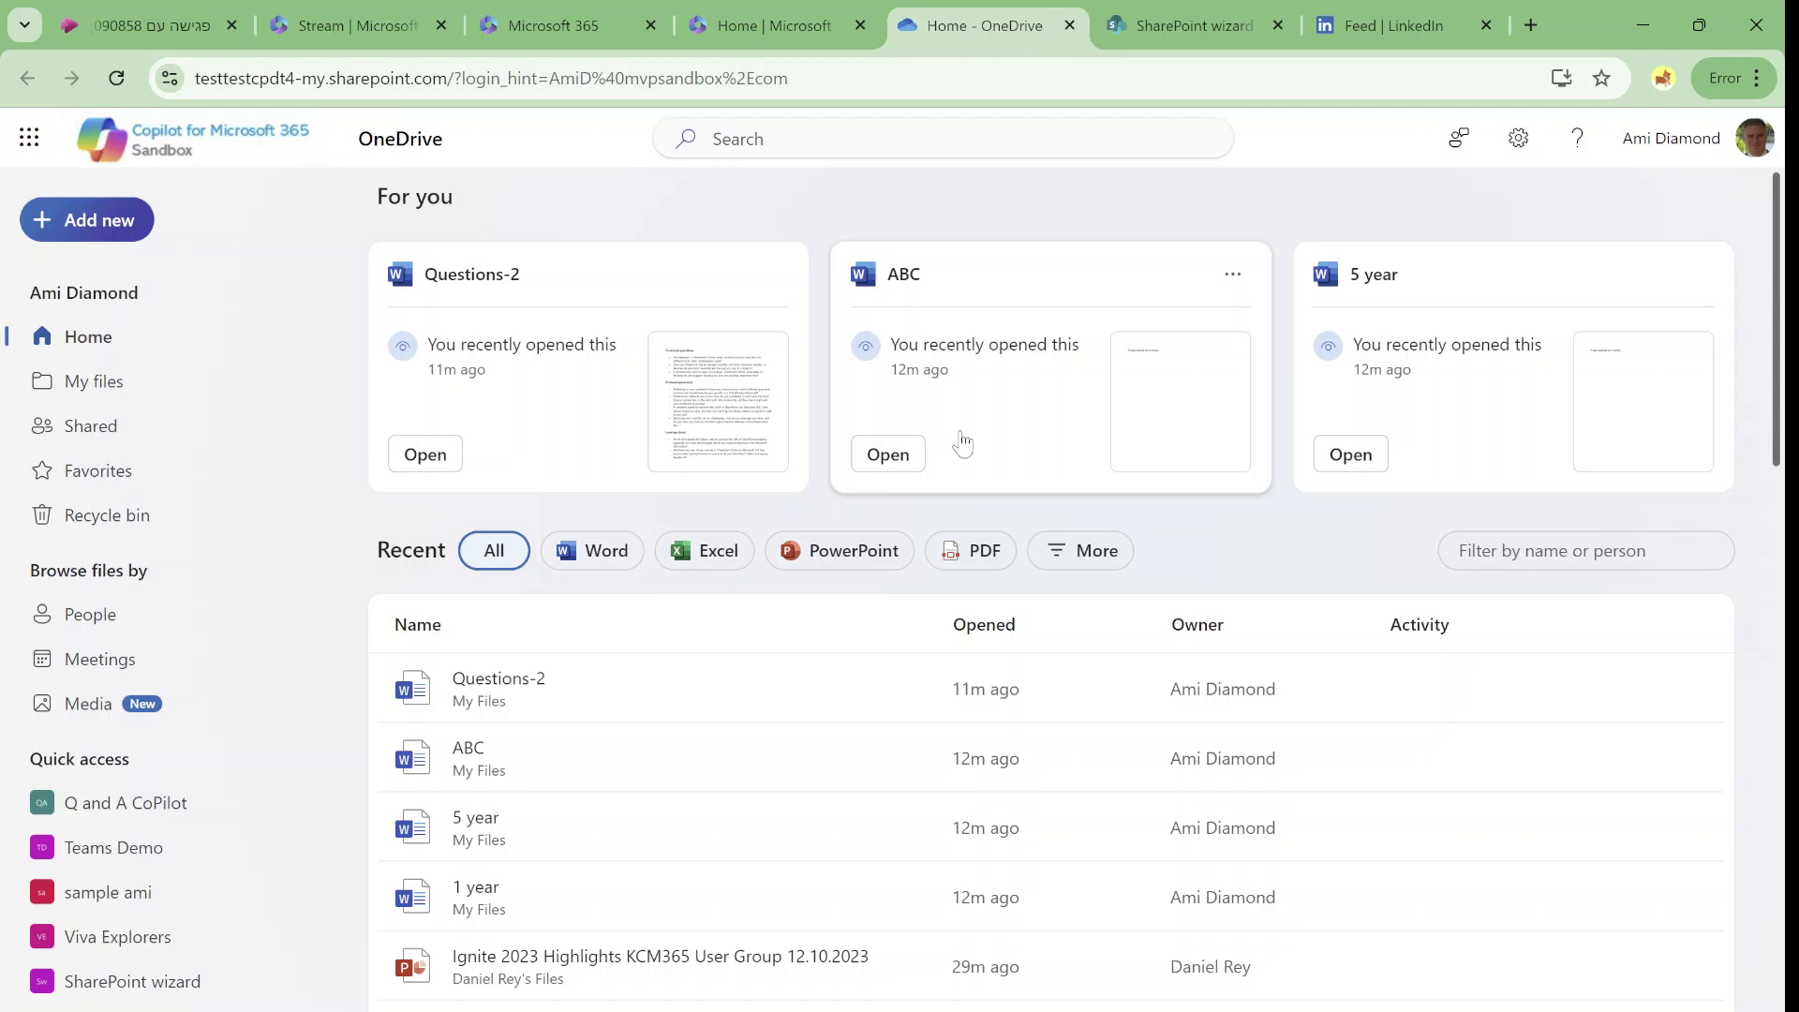
Step: Go to My files, enter the compare folder, and show Copilot actions for 1 year.docx
left_click(60, 397)
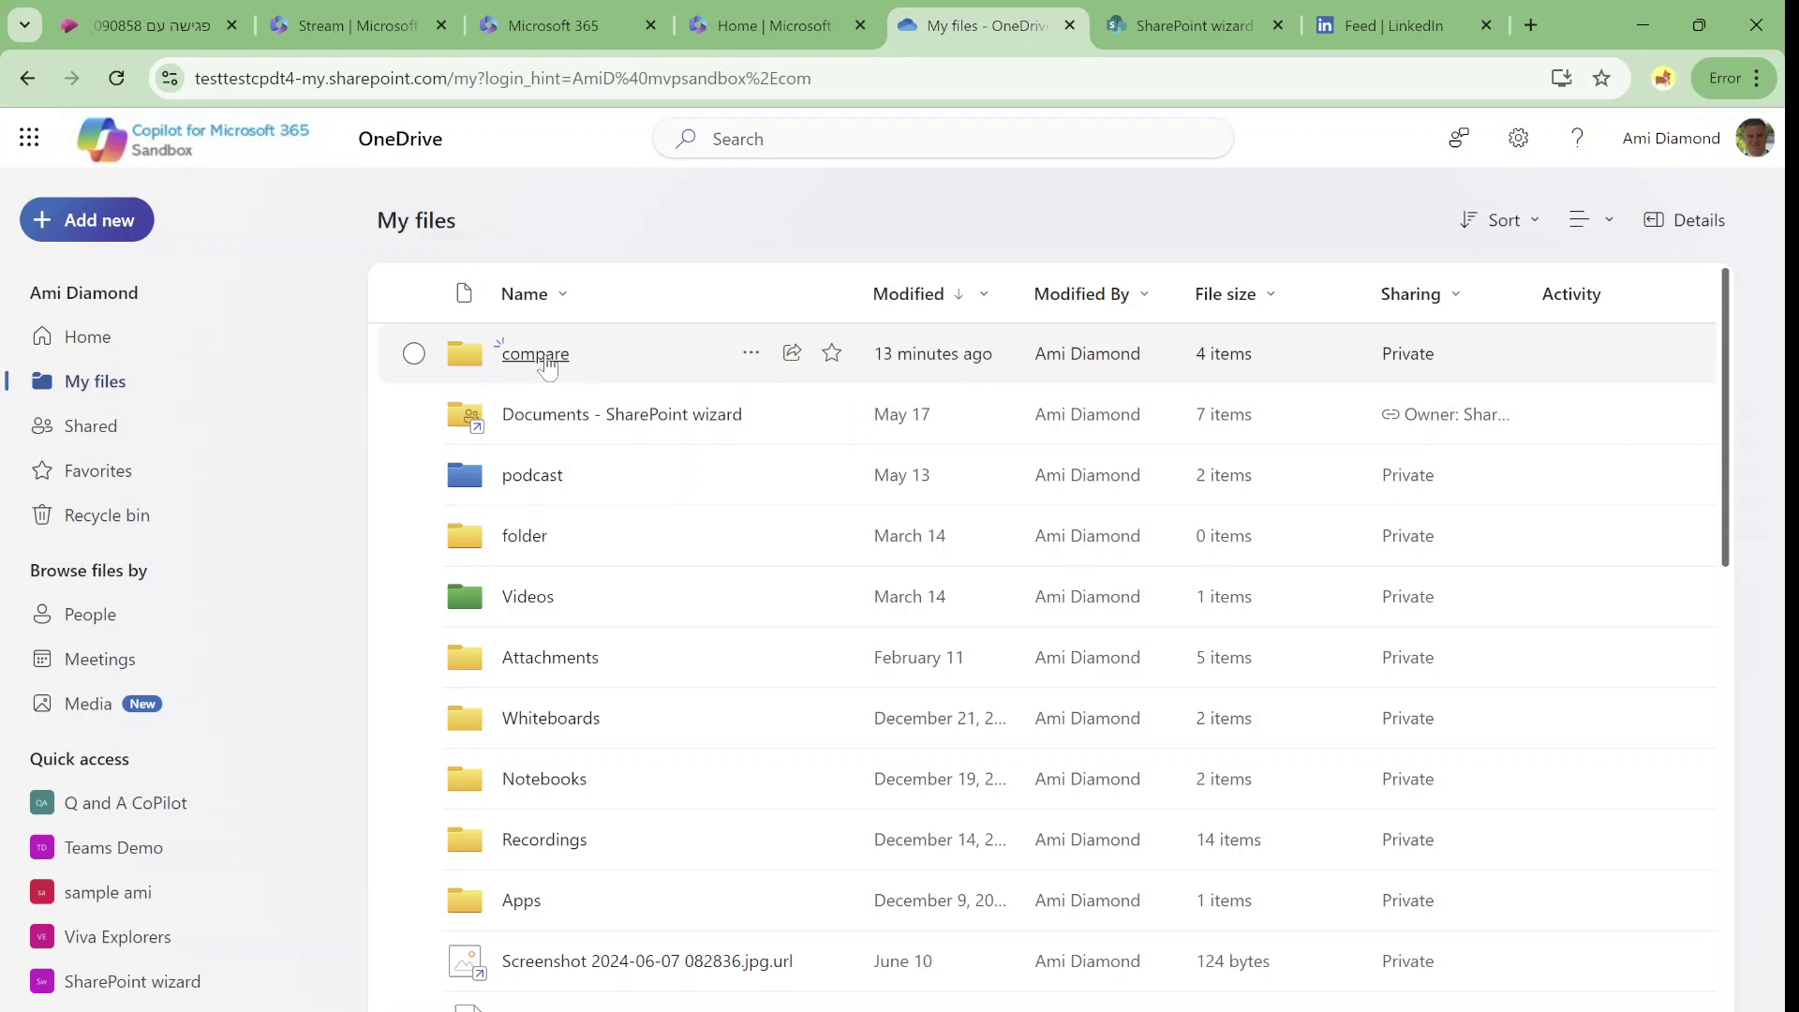
left_click(548, 356)
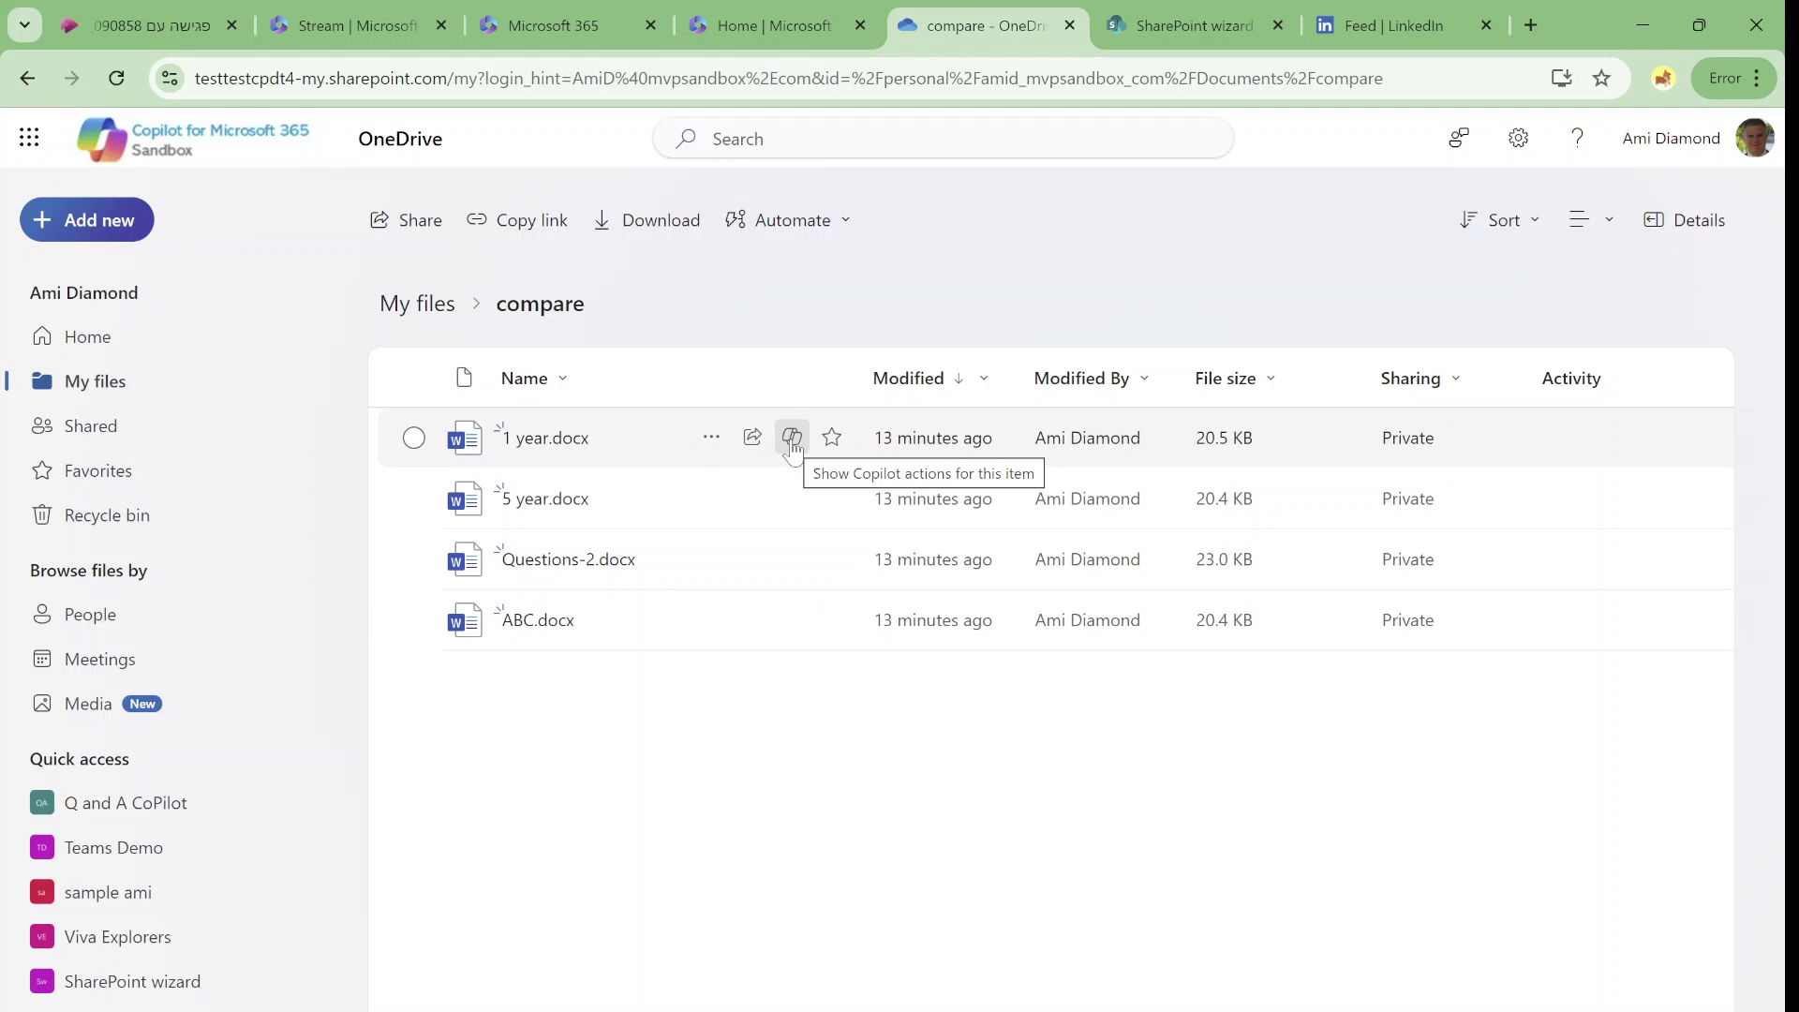
left_click(791, 438)
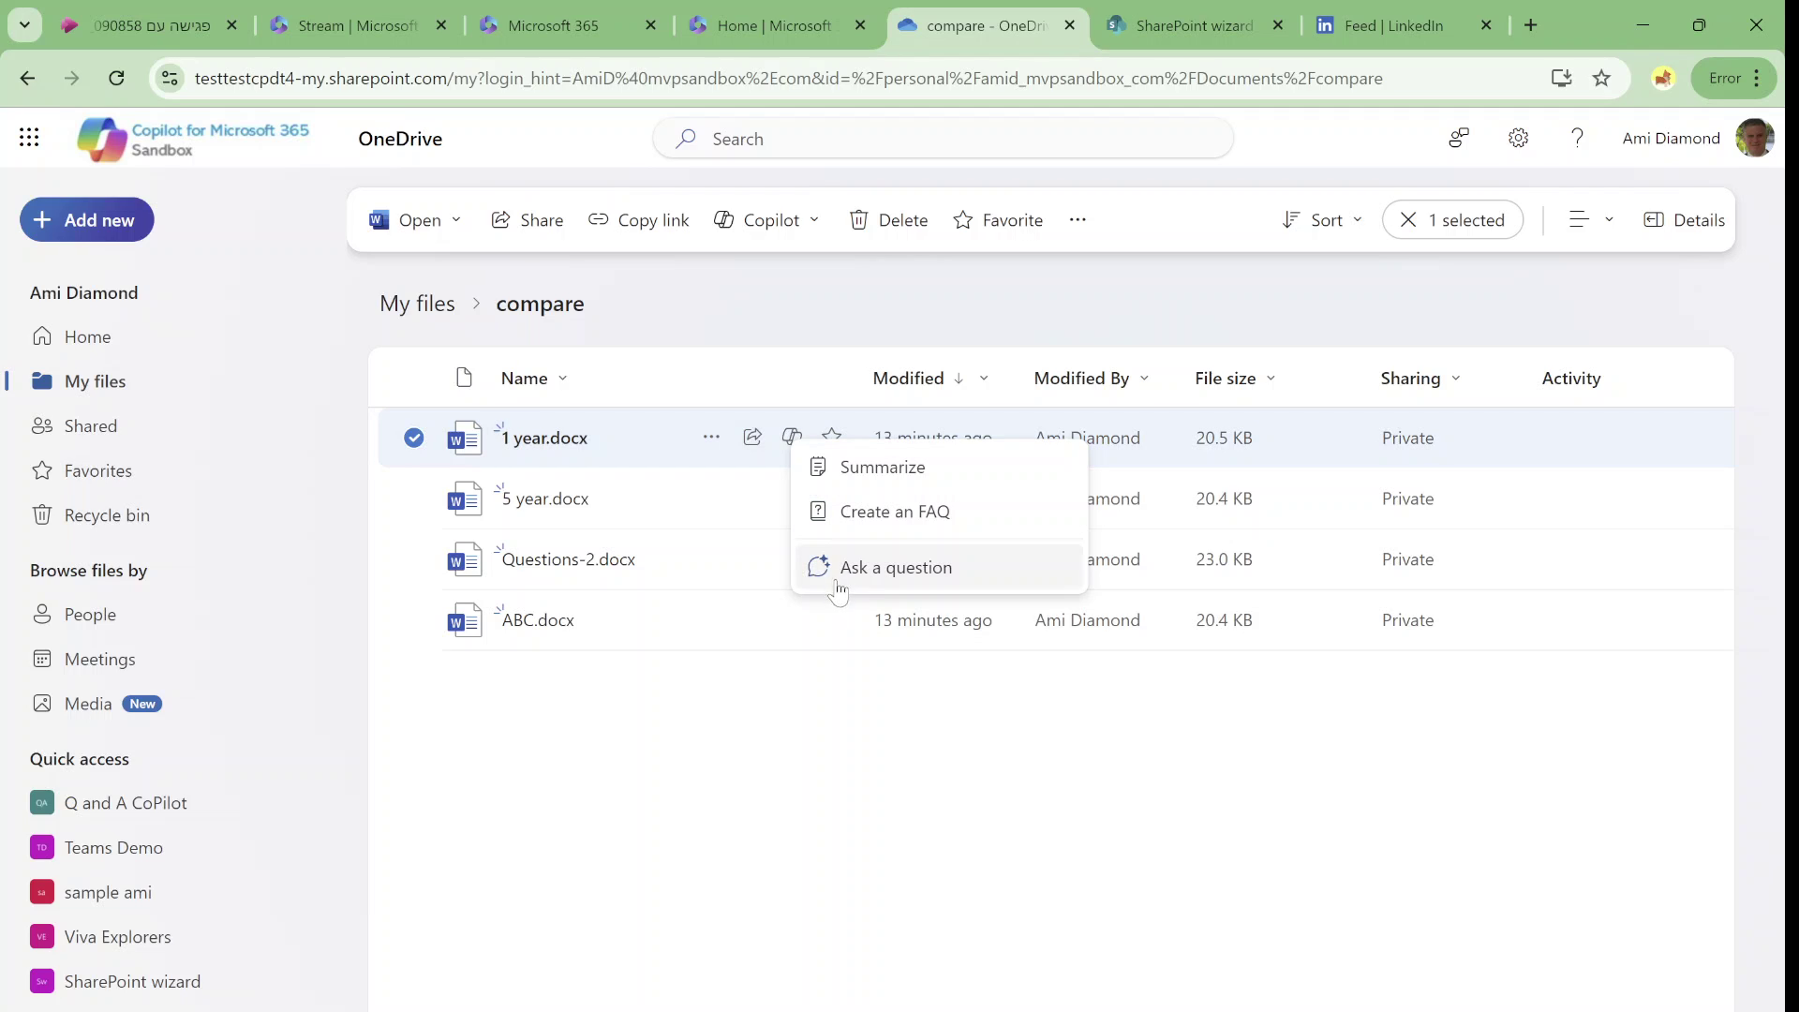
Step: Ask Copilot about 1 year.docx using the 'Summarize this file' prompt and send it
left_click(972, 588)
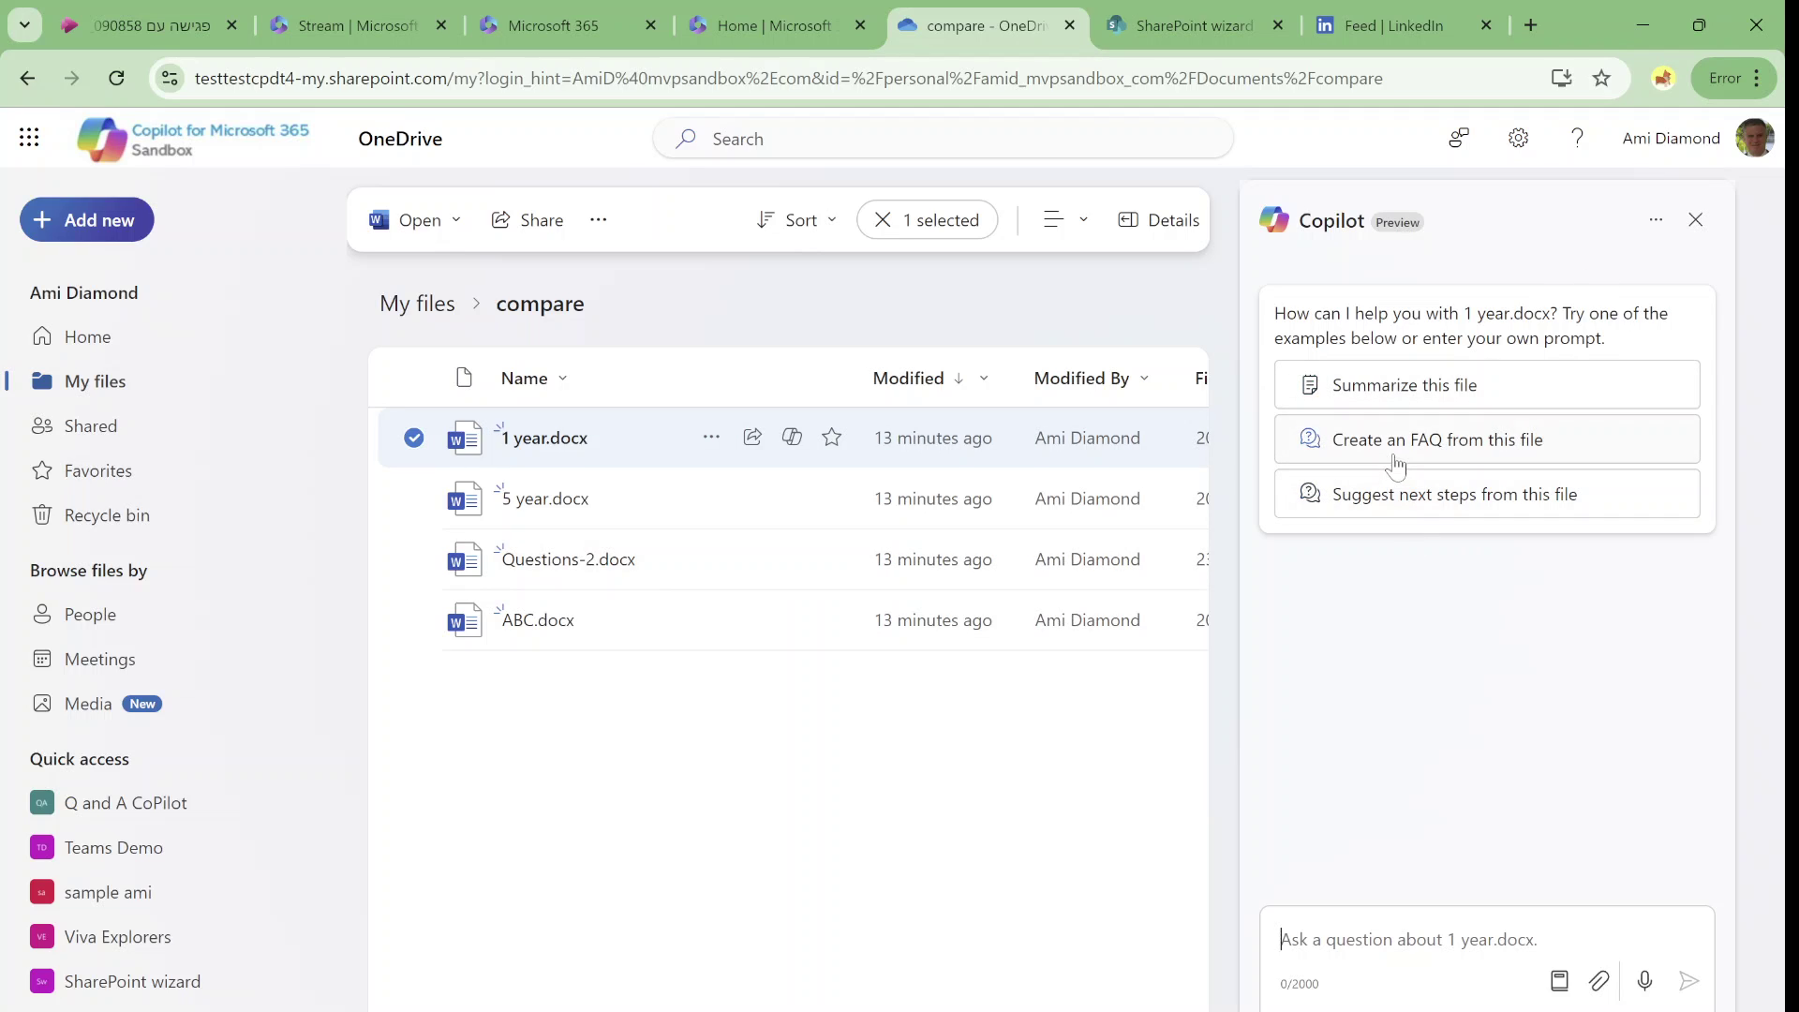
left_click(1561, 981)
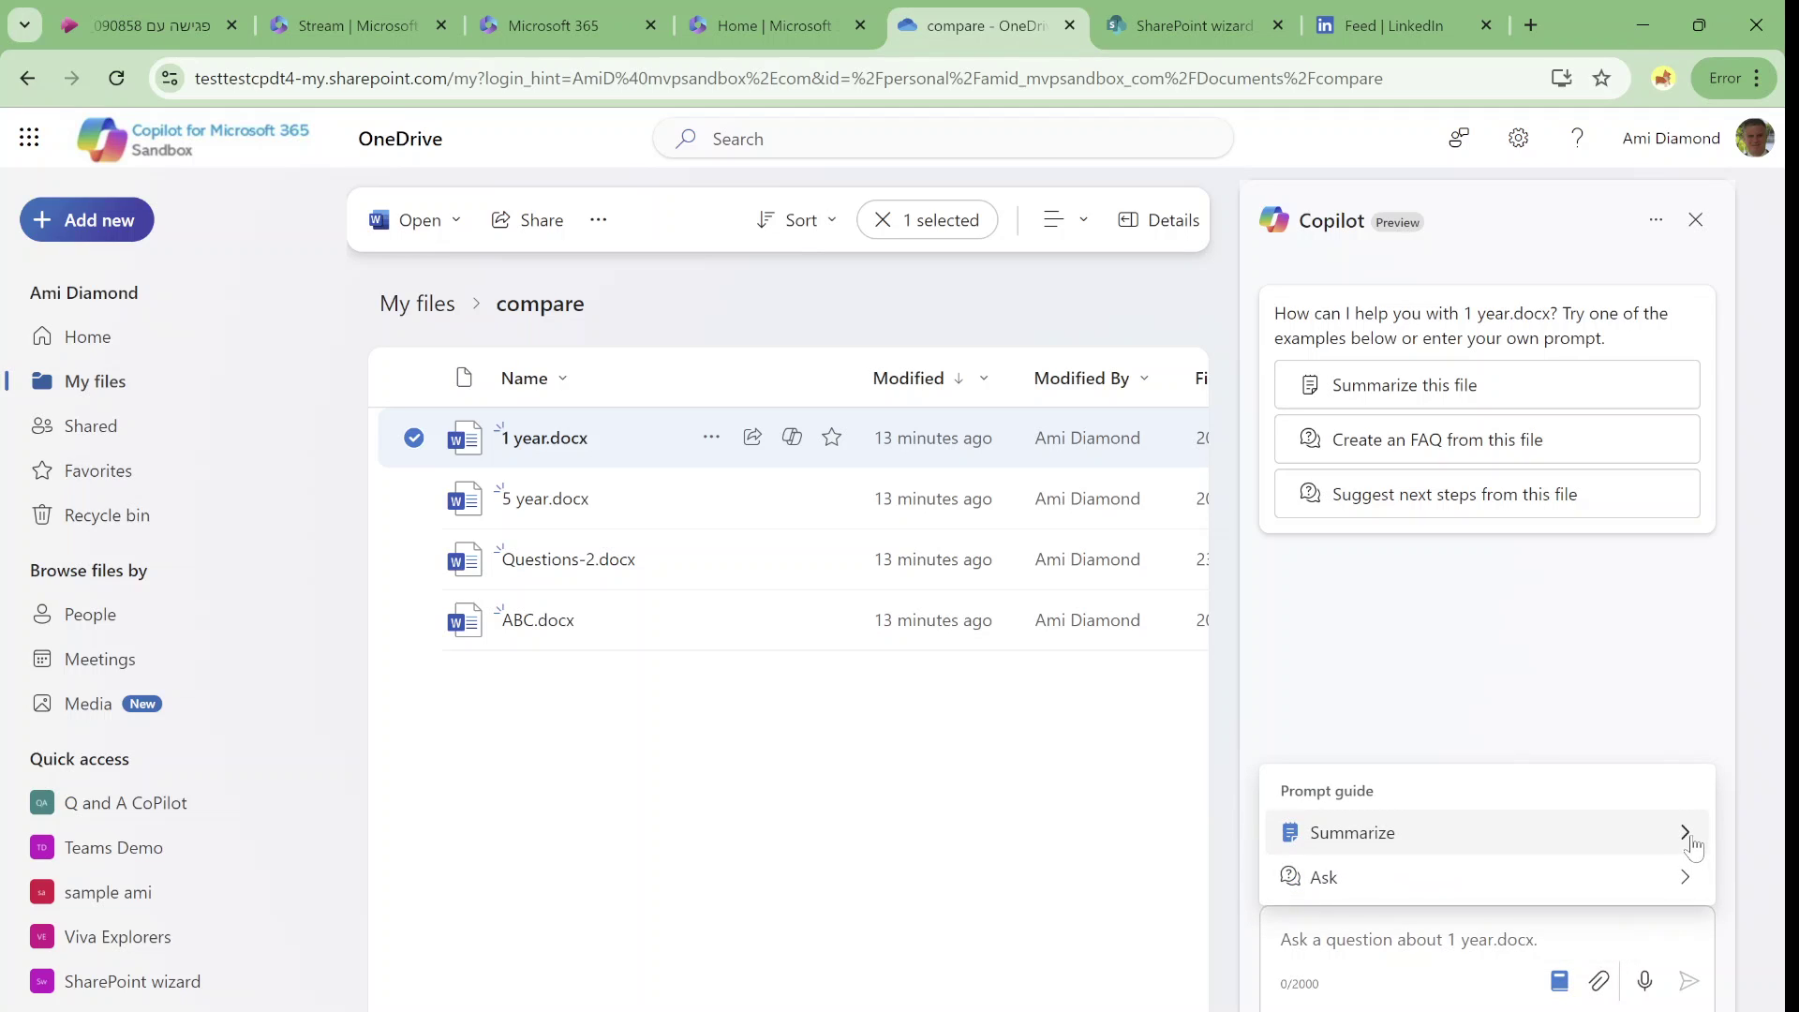
left_click(1565, 672)
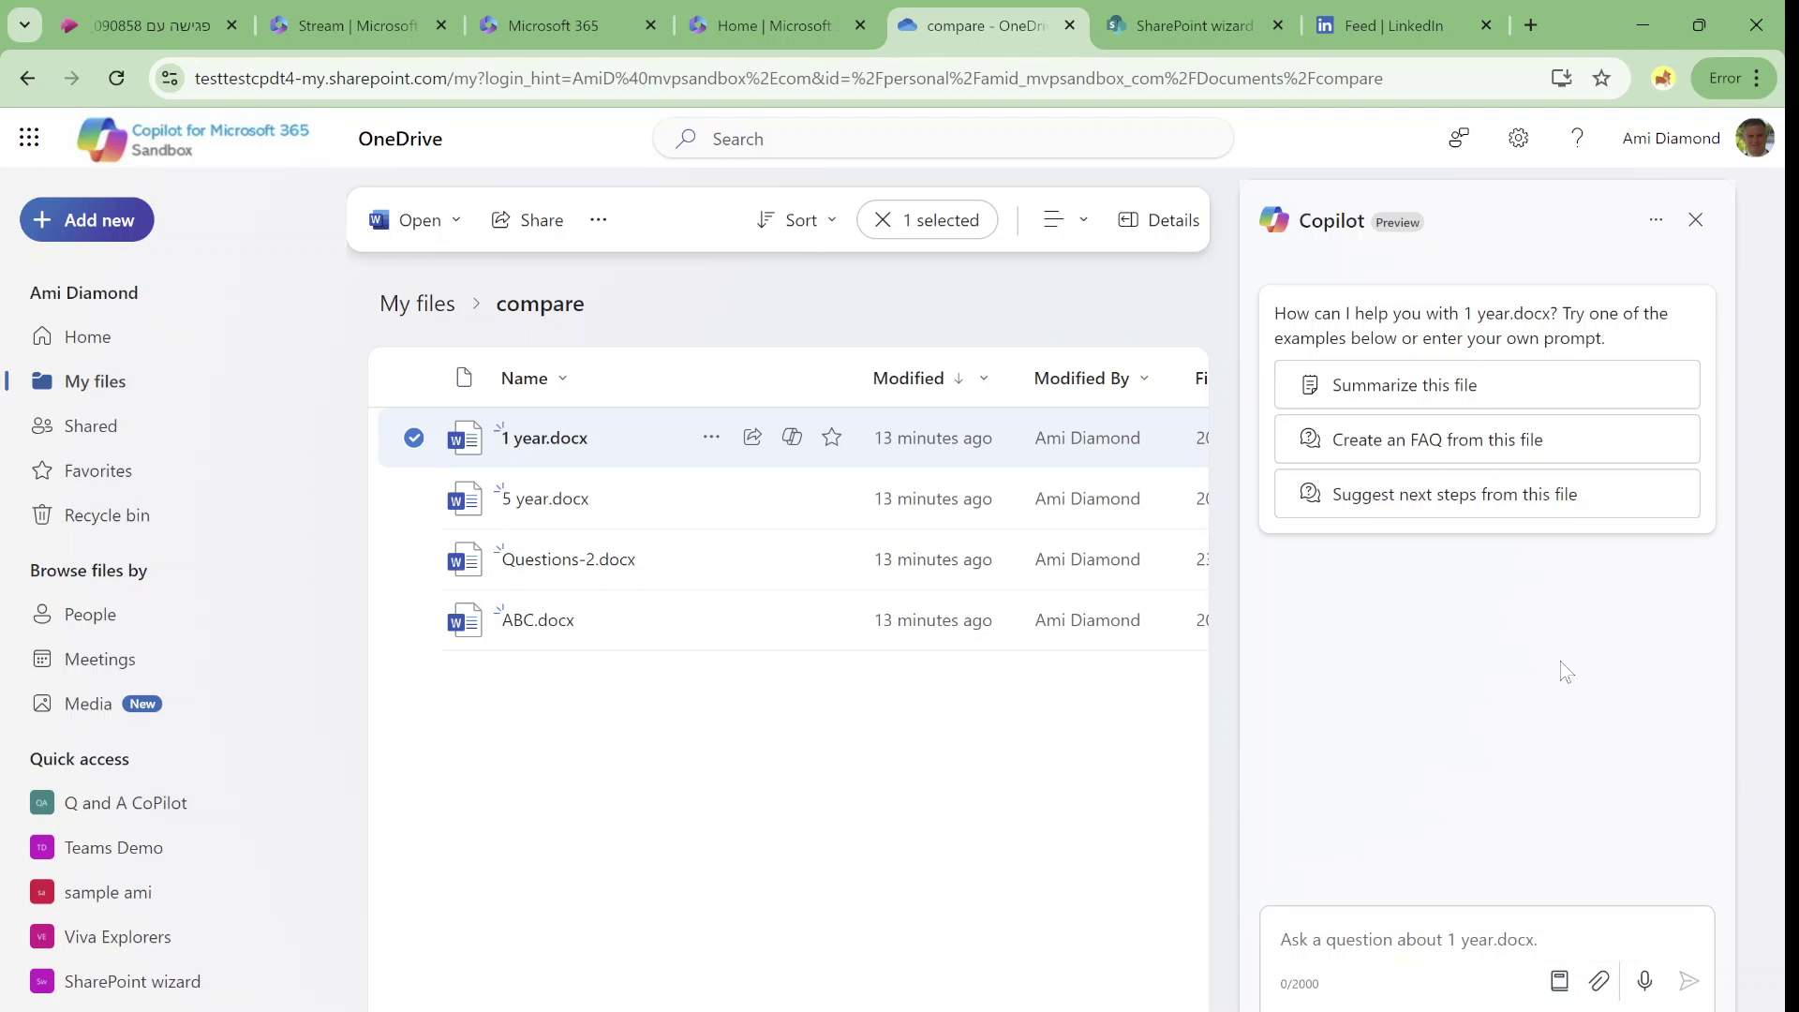
left_click(1596, 984)
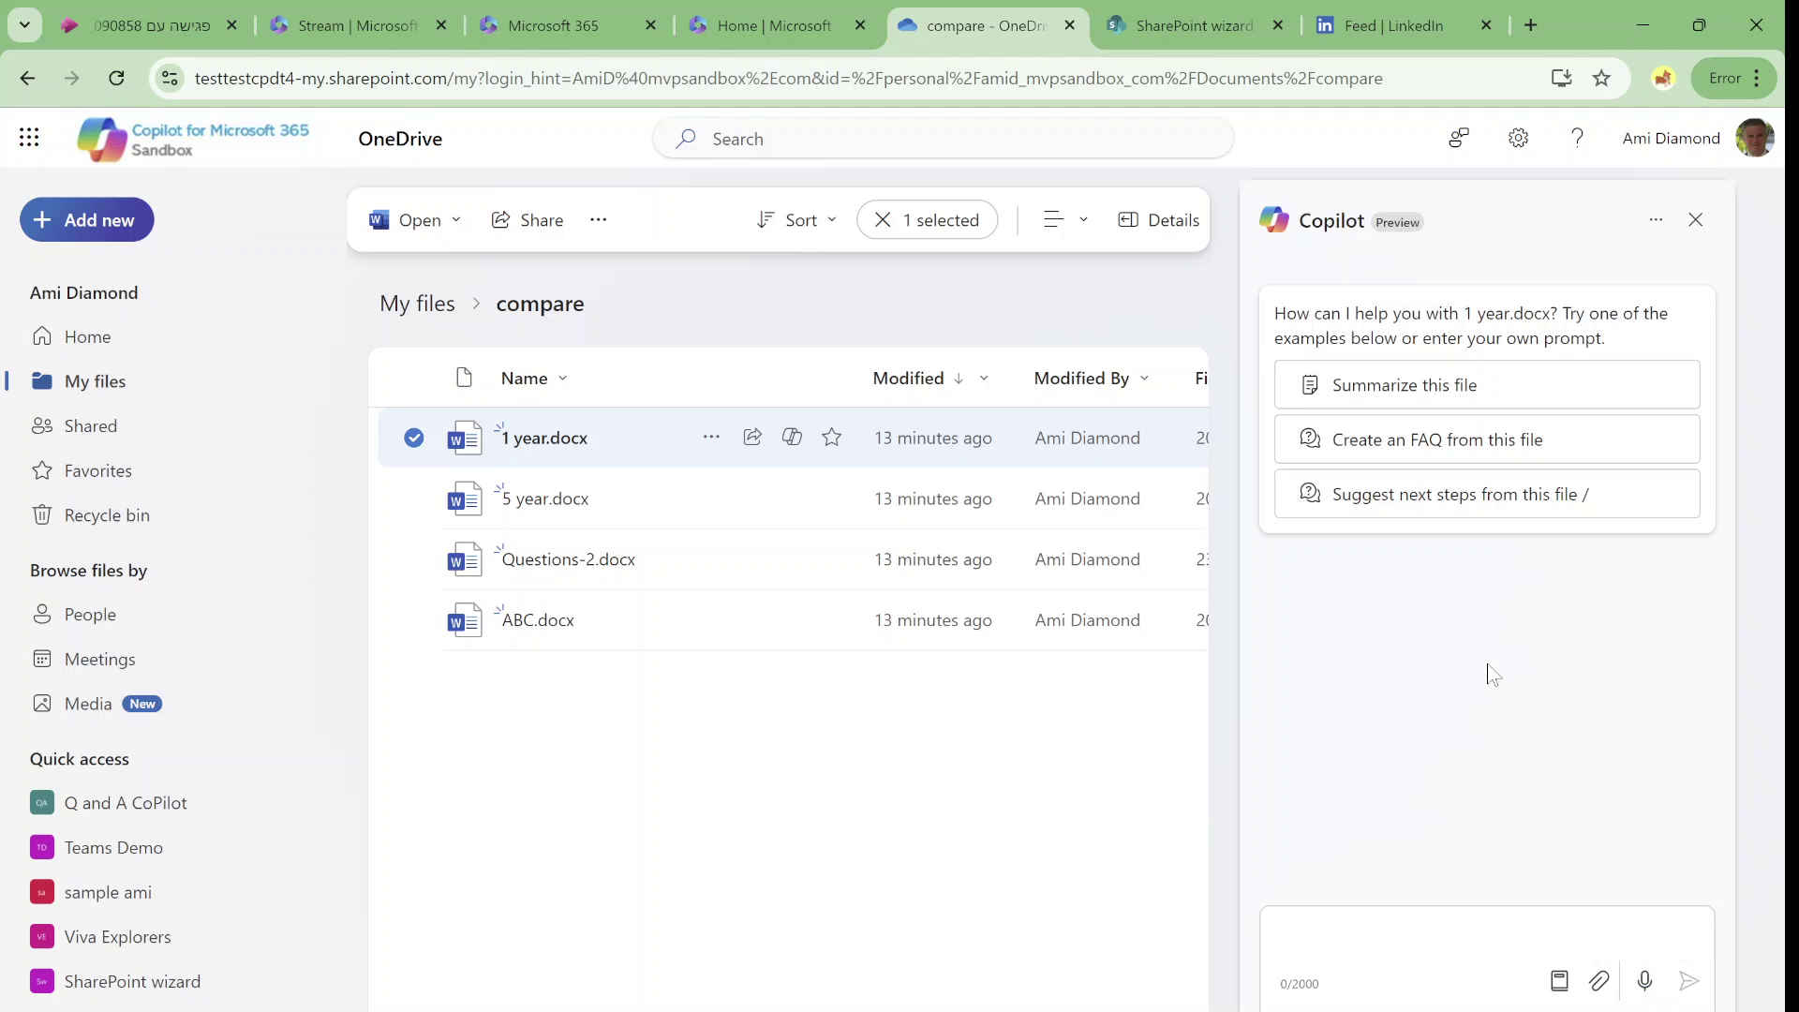
left_click(1415, 397)
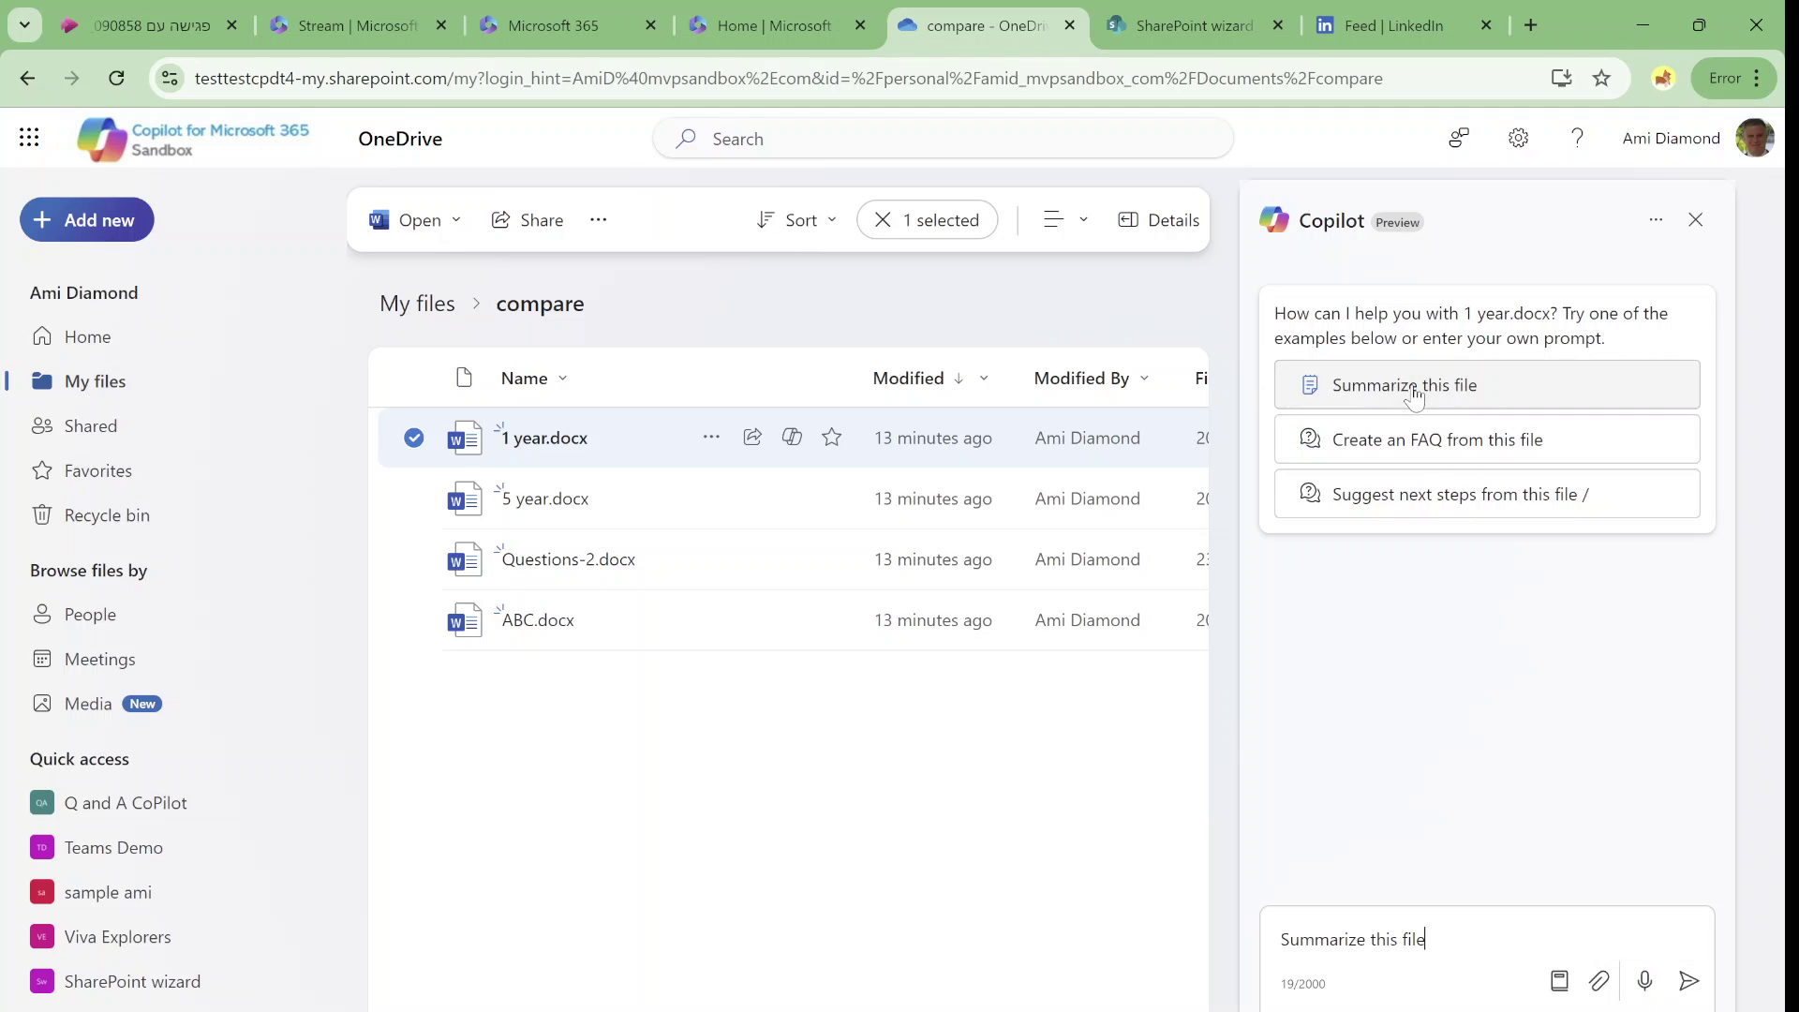
left_click(1689, 980)
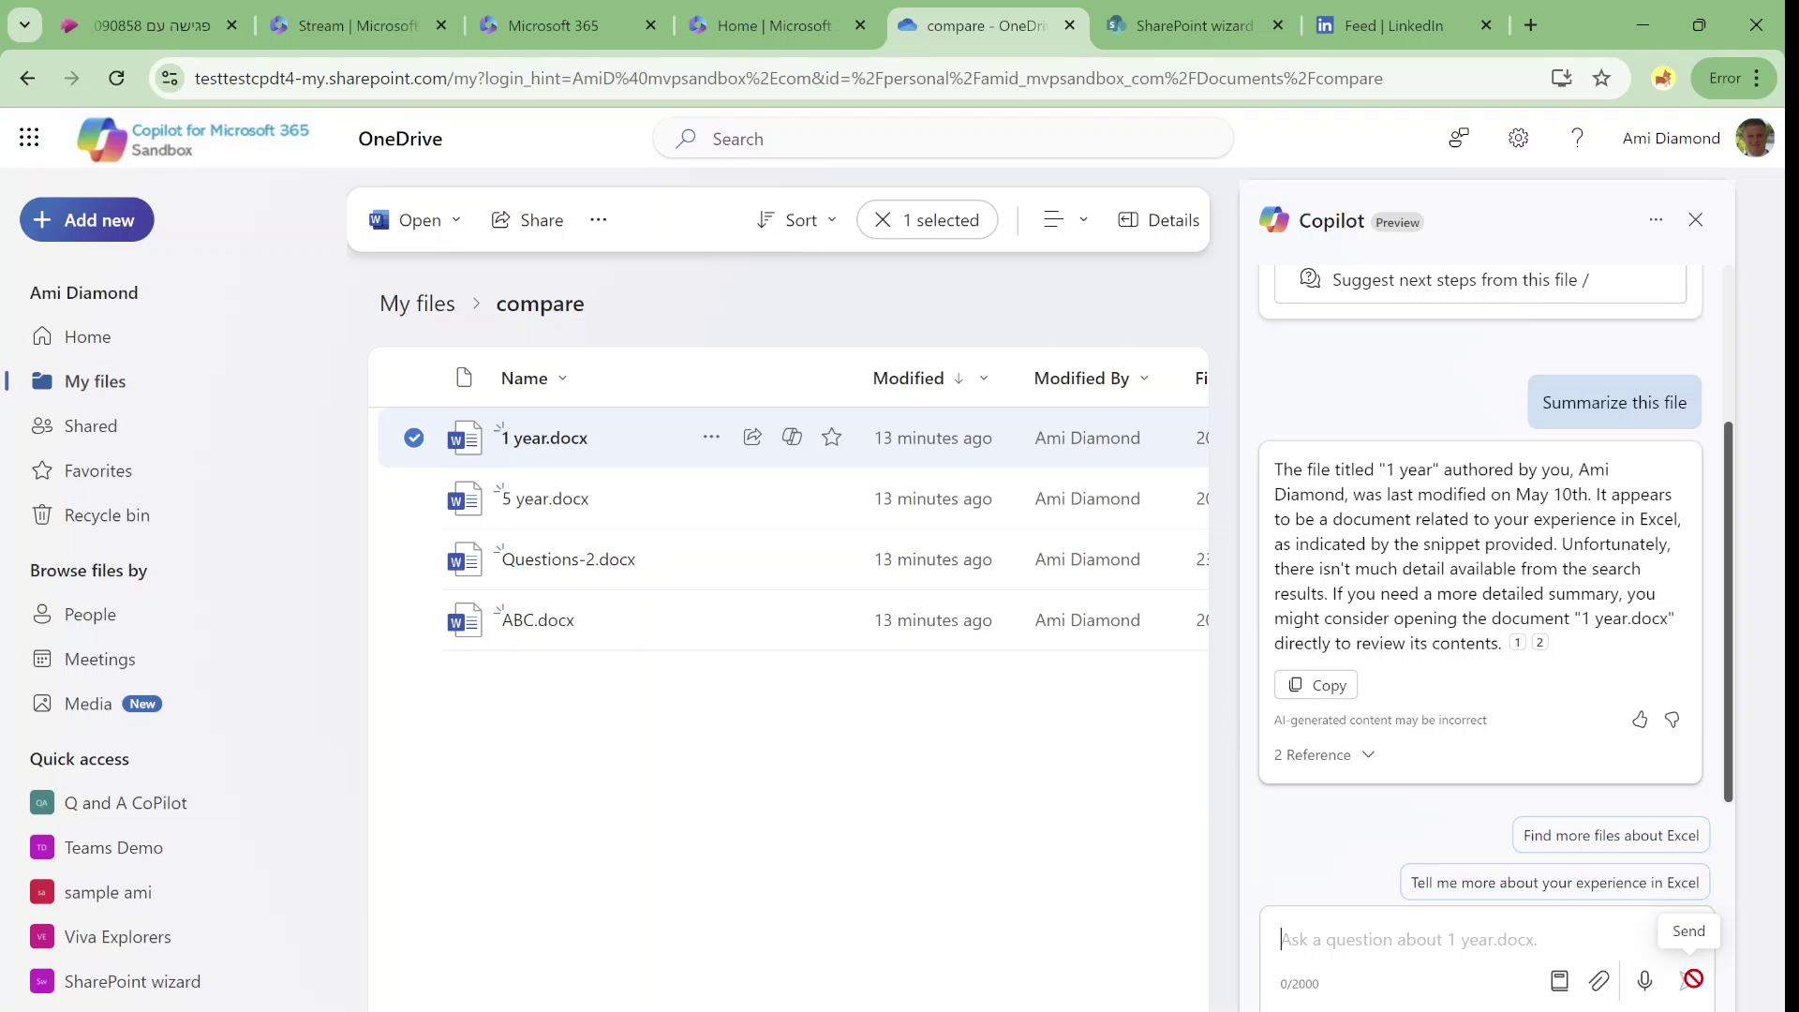
Step: Dismiss the Copilot summary pane, then tick the 1 year.docx and 5 year.docx checkboxes
left_click(793, 818)
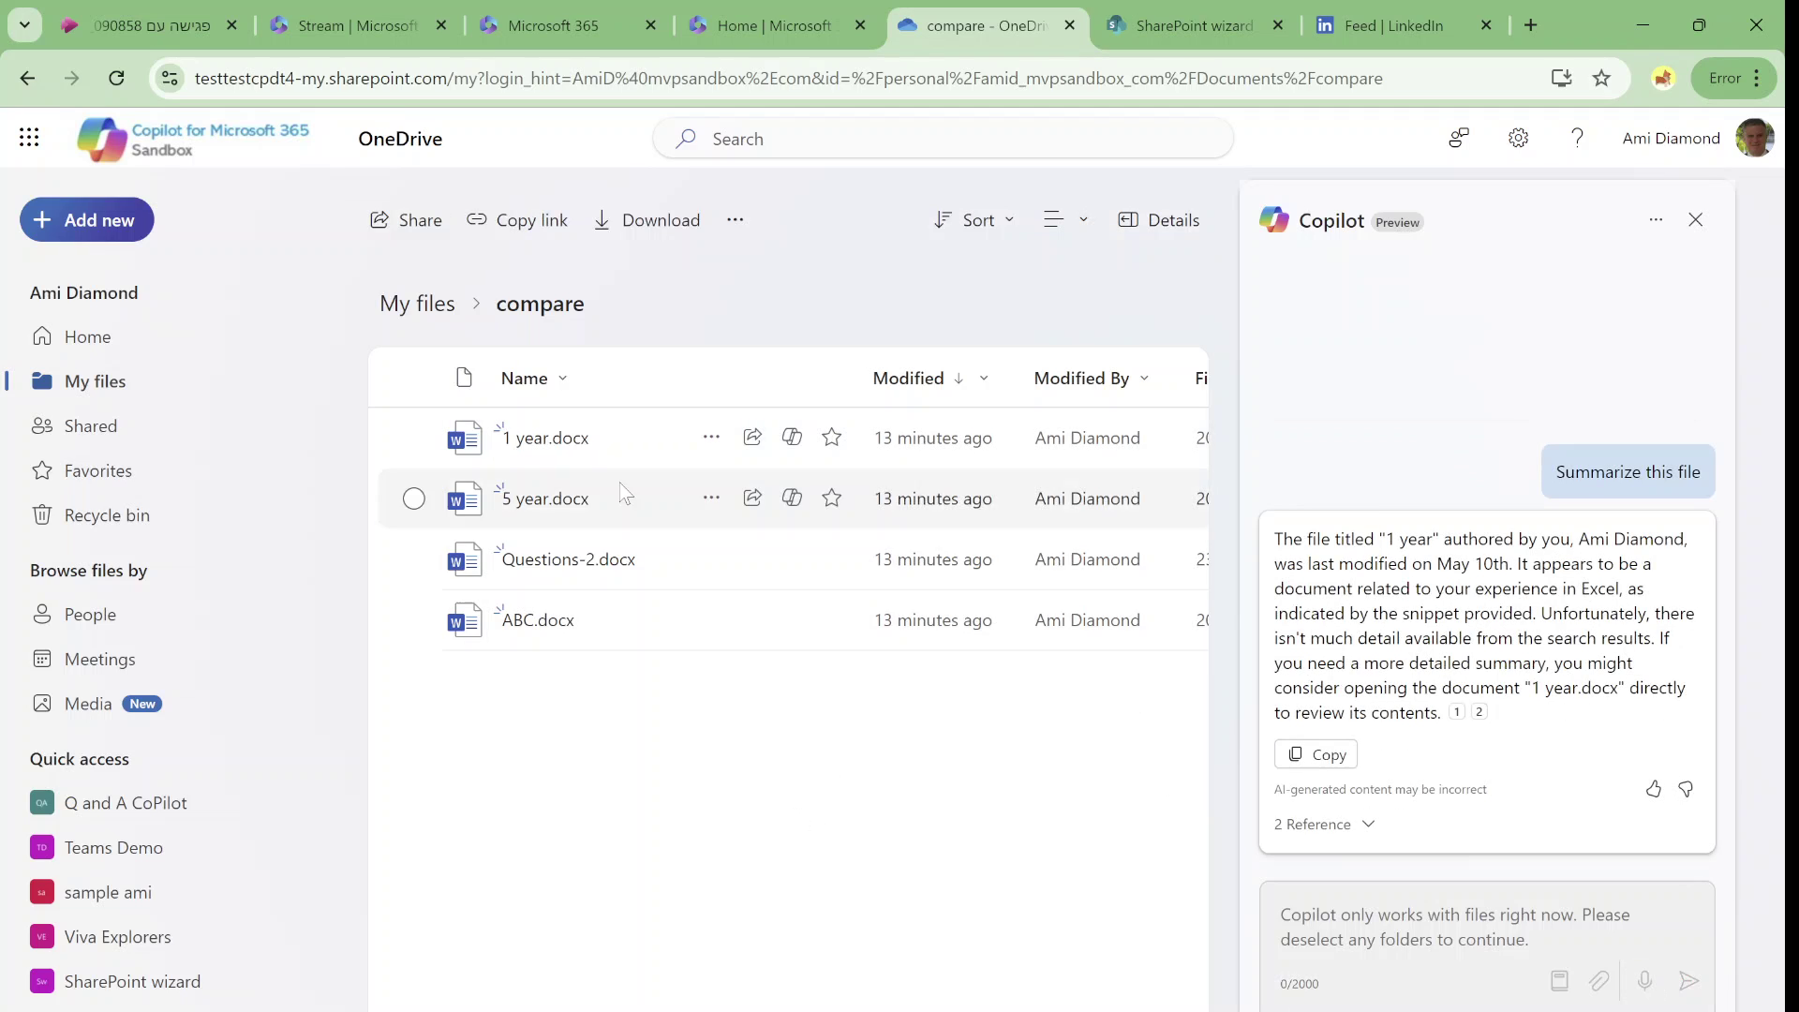
left_click(1695, 221)
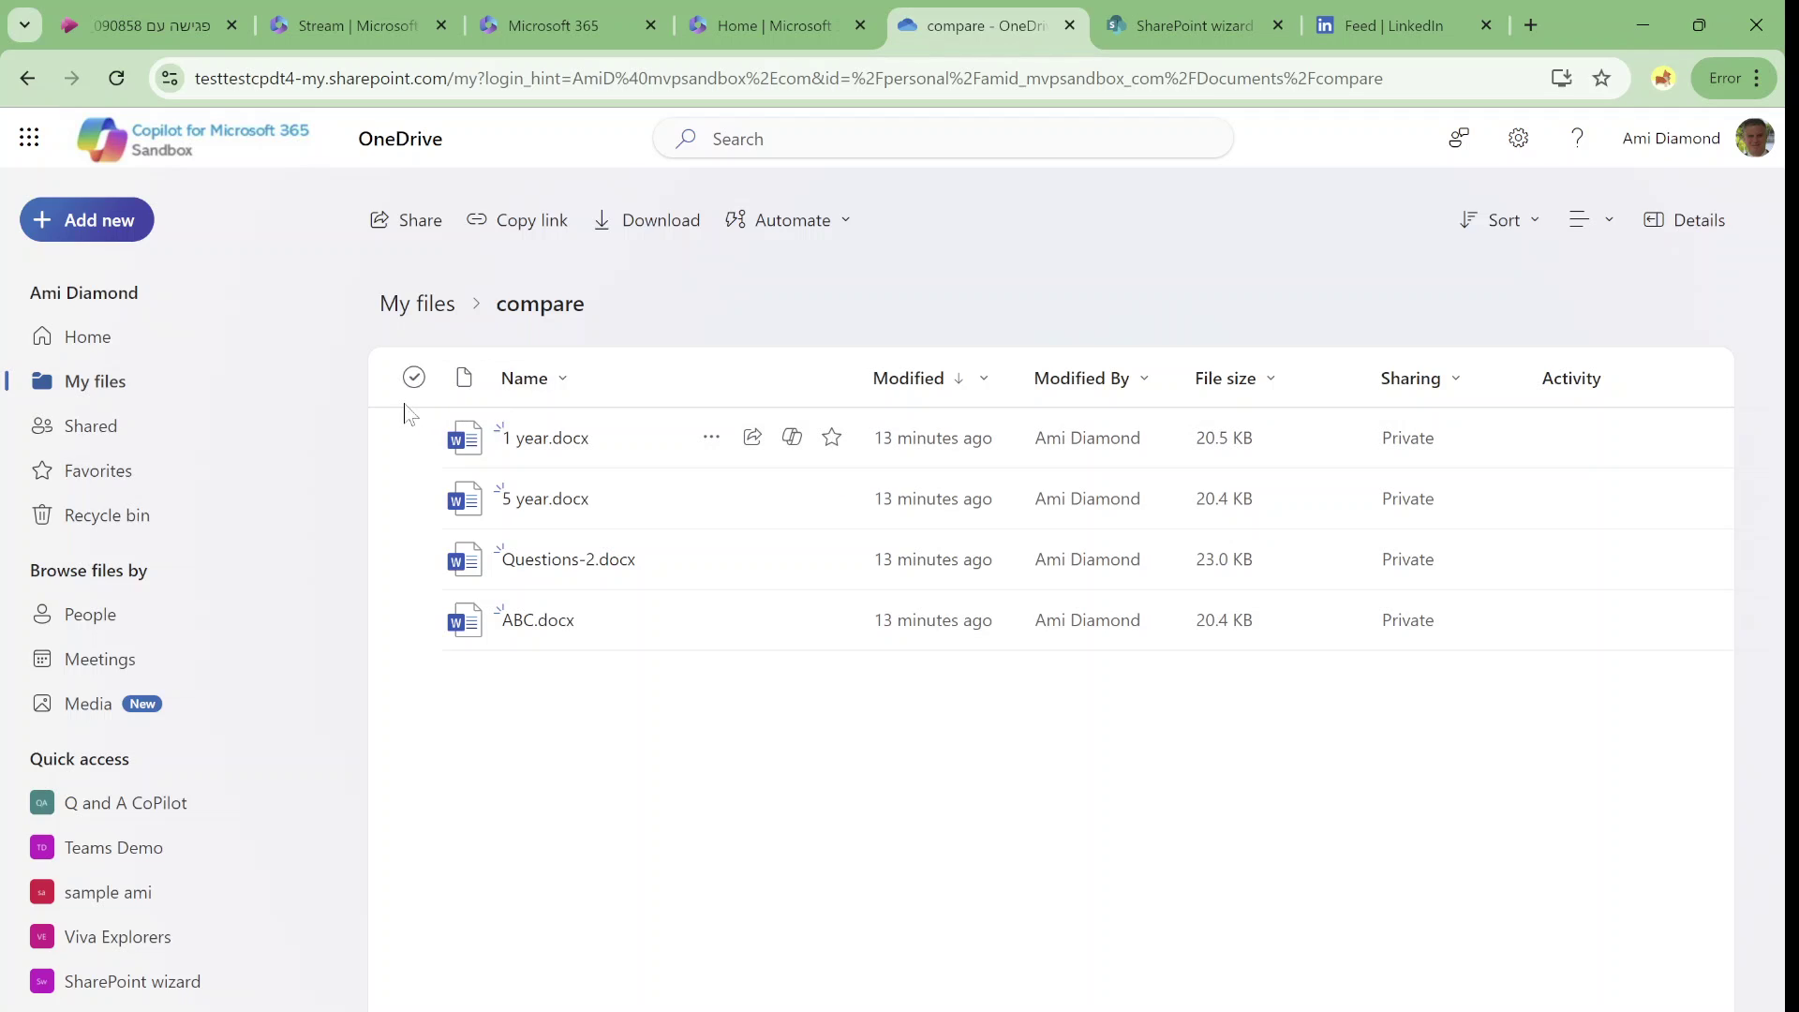
left_click(415, 440)
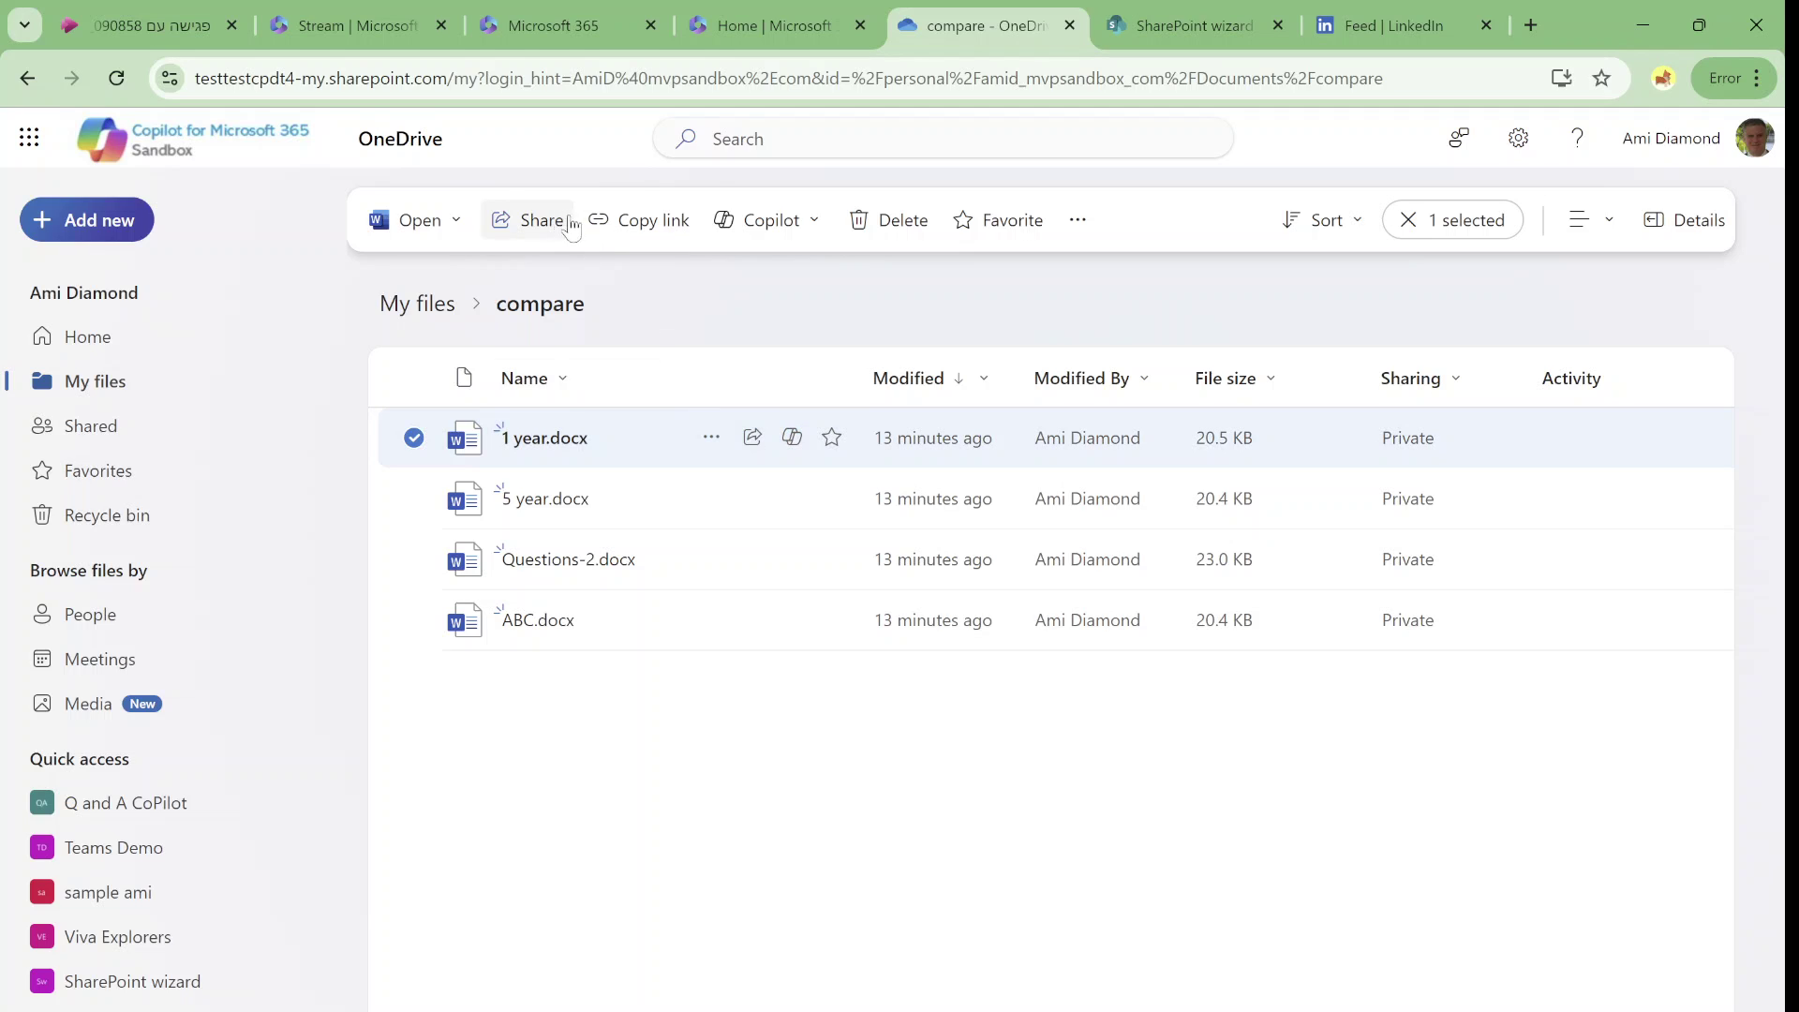
left_click(817, 227)
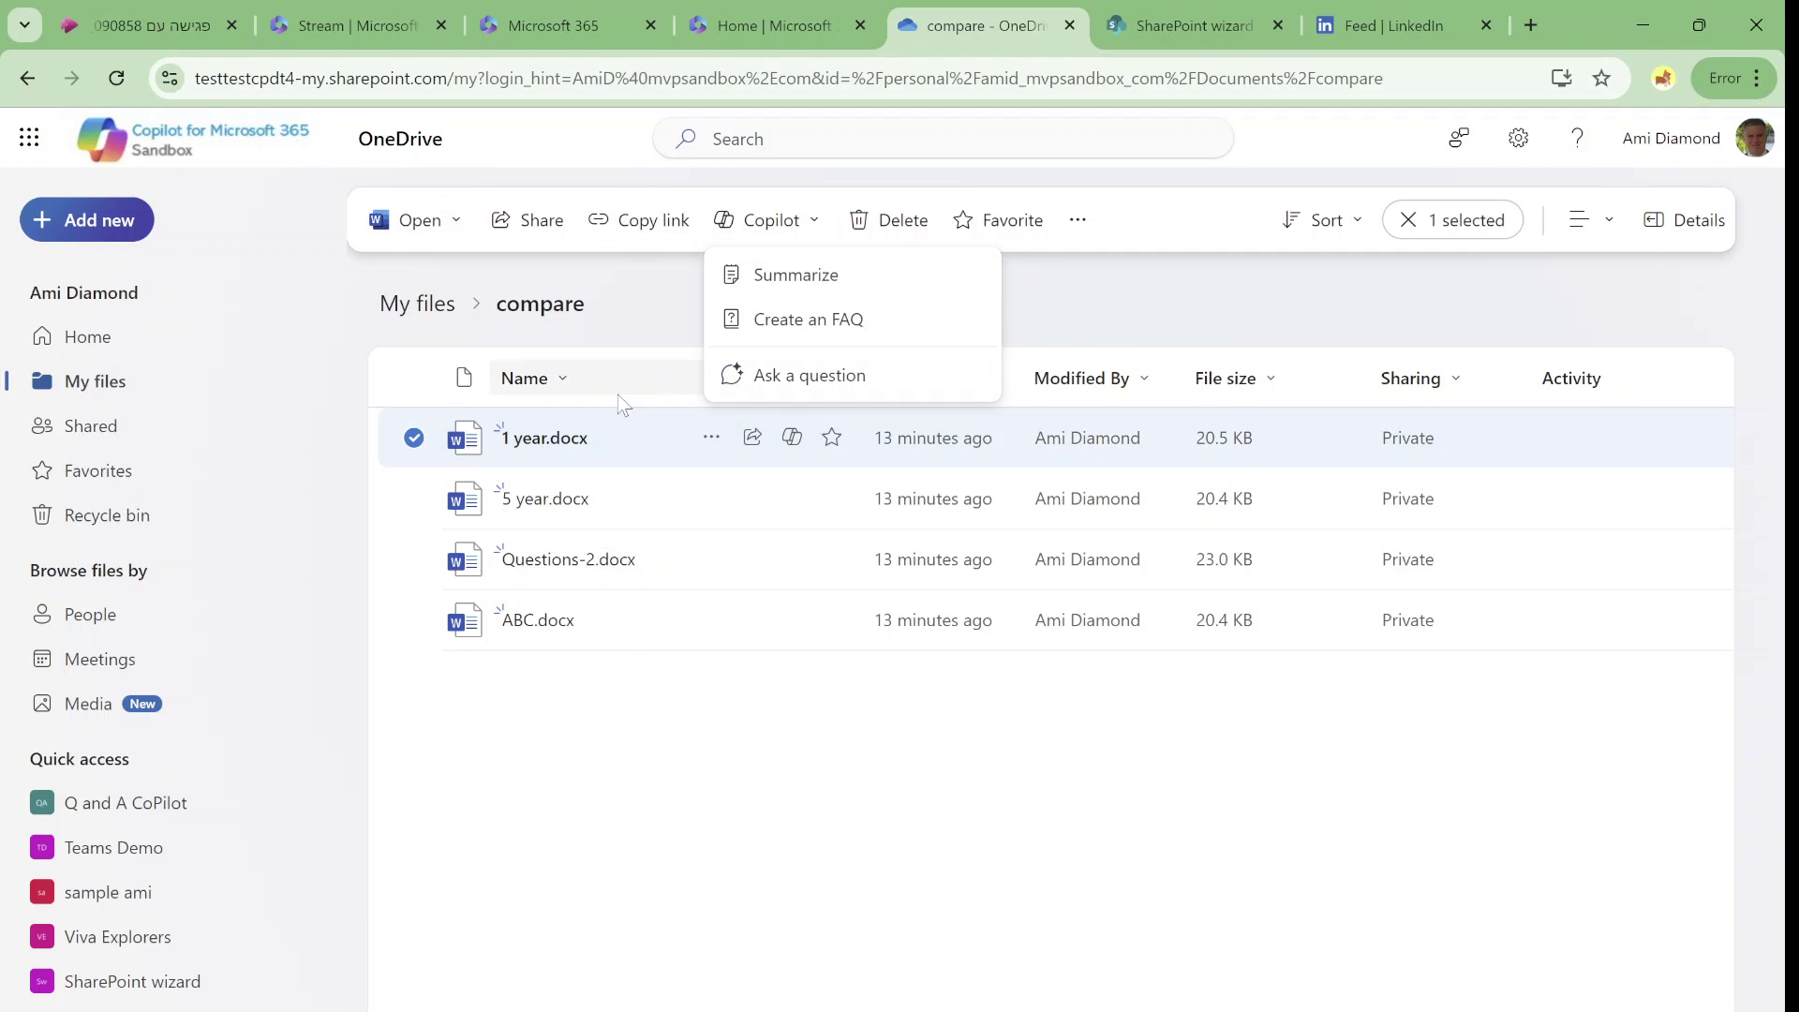
left_click(417, 443)
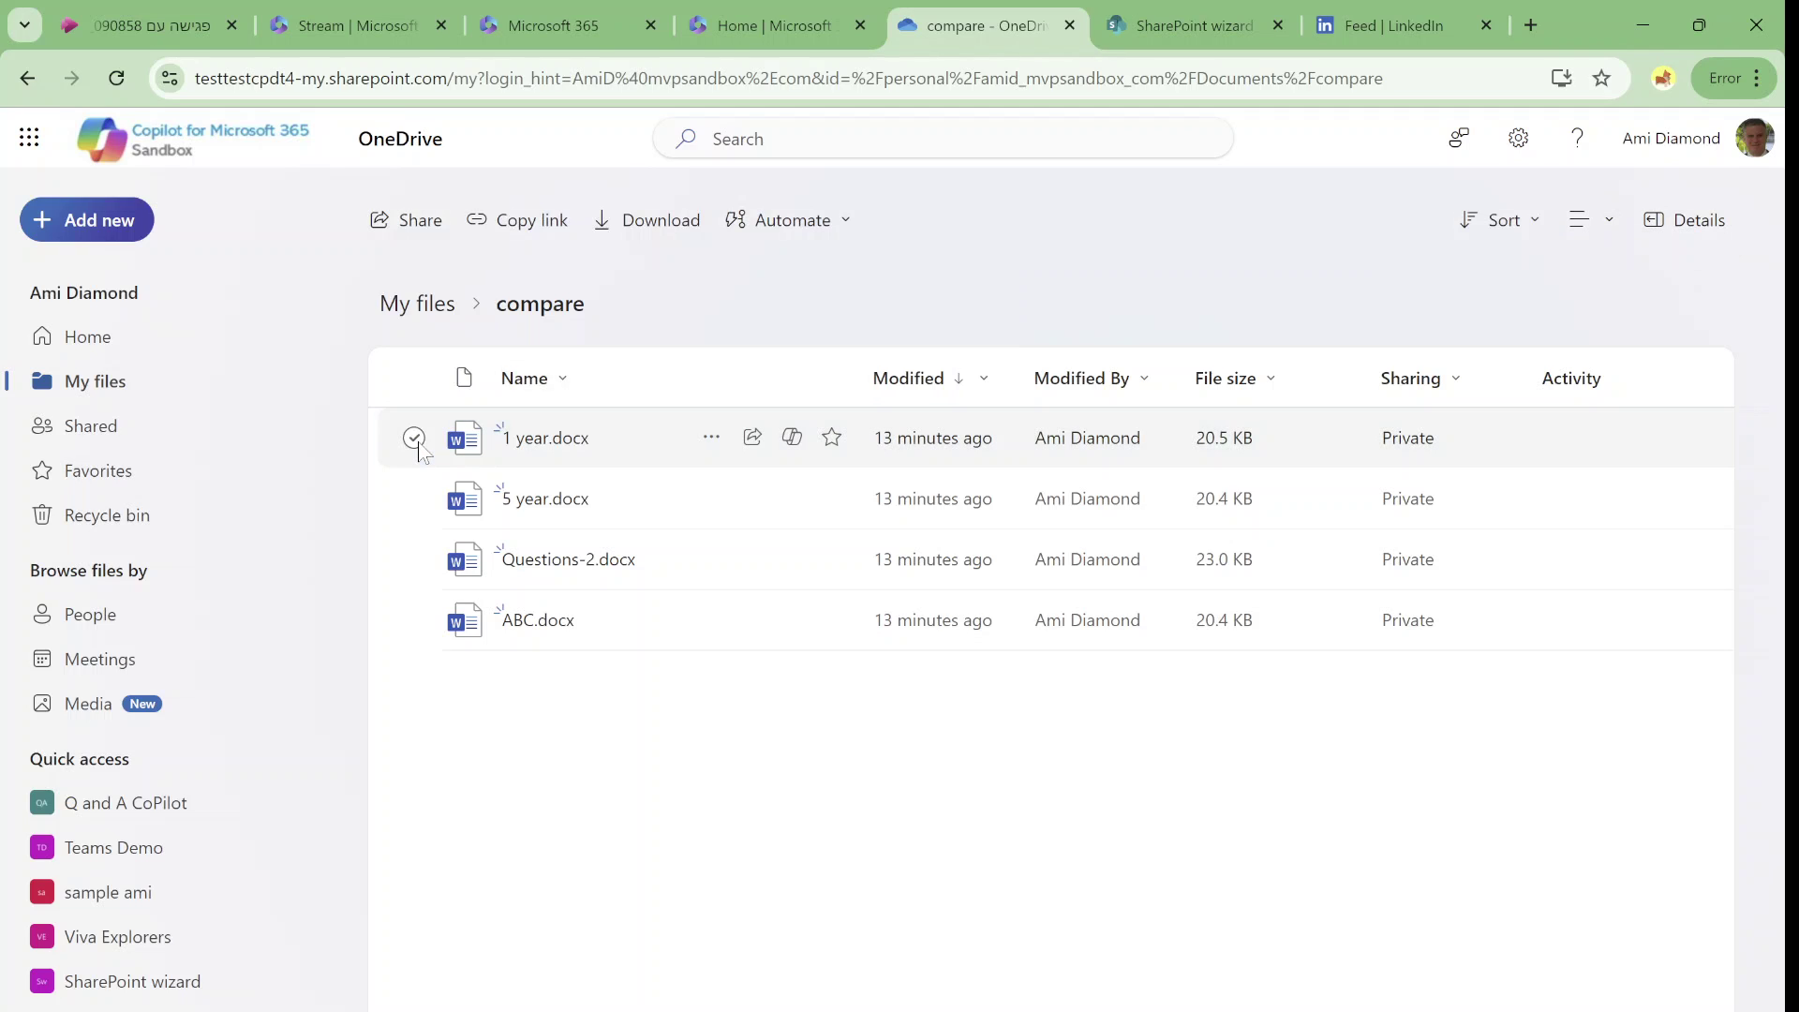
left_click(414, 438)
left_click(414, 498)
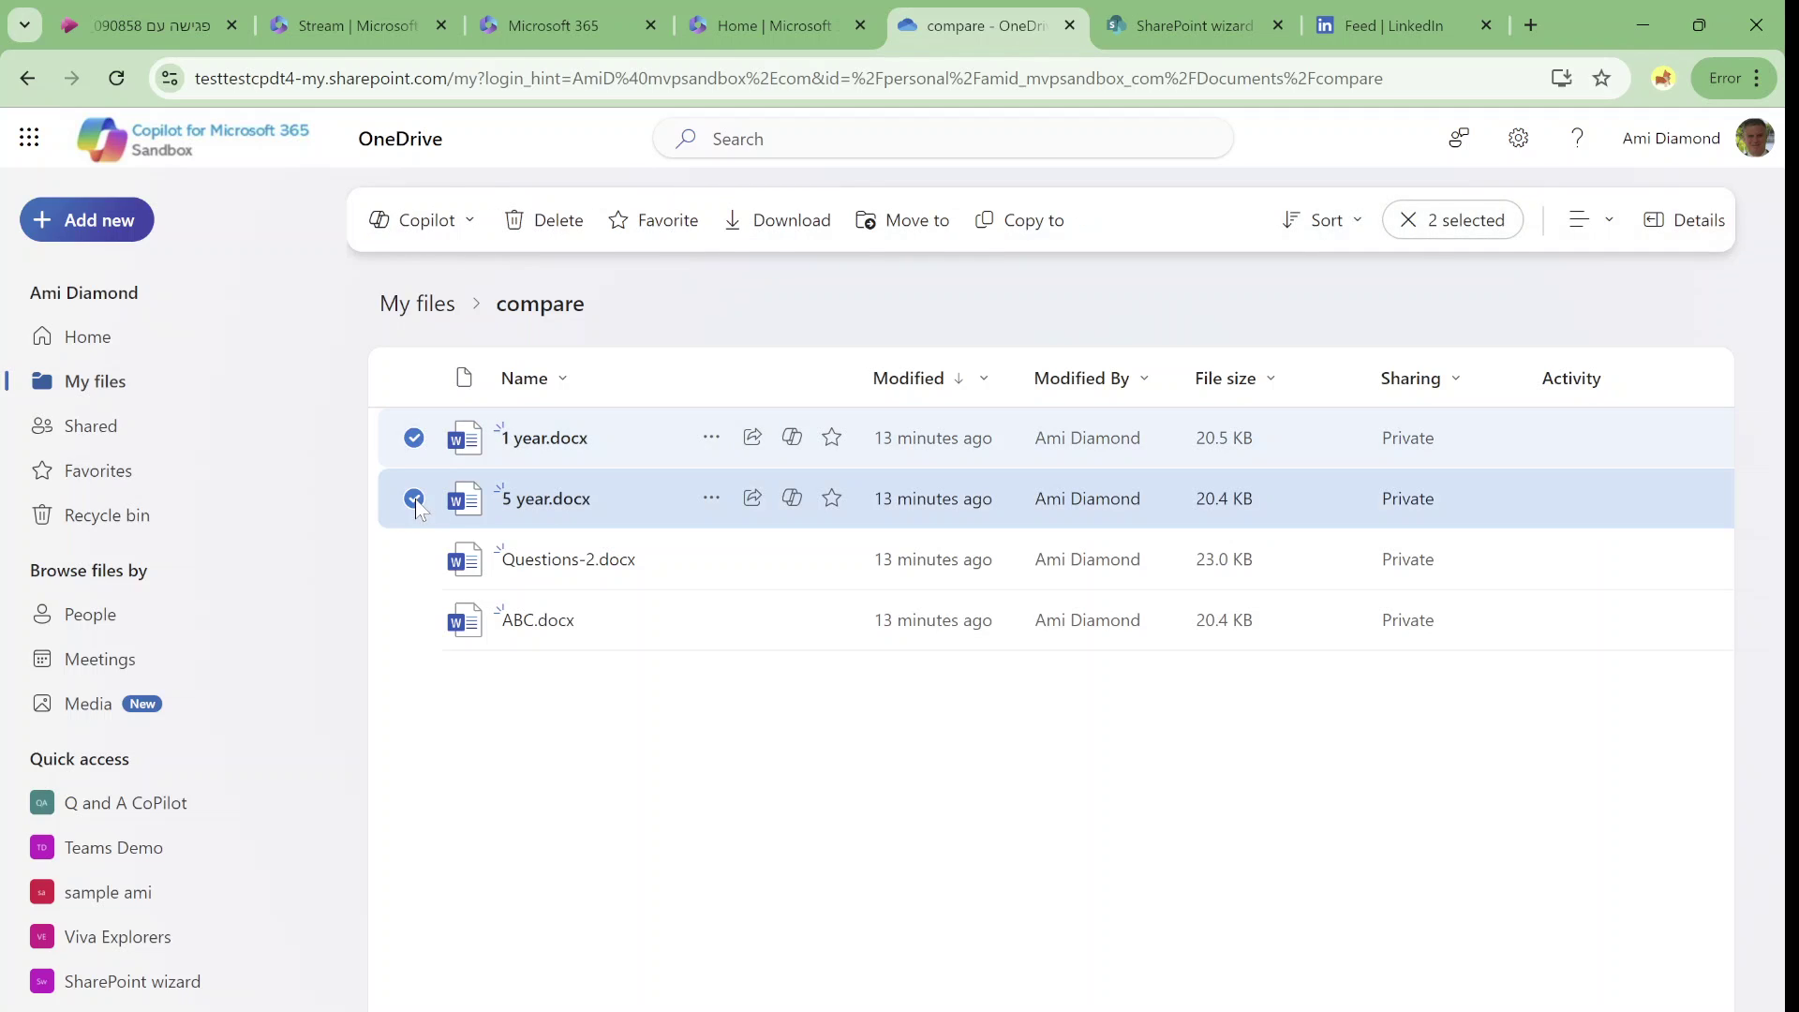
left_click(450, 225)
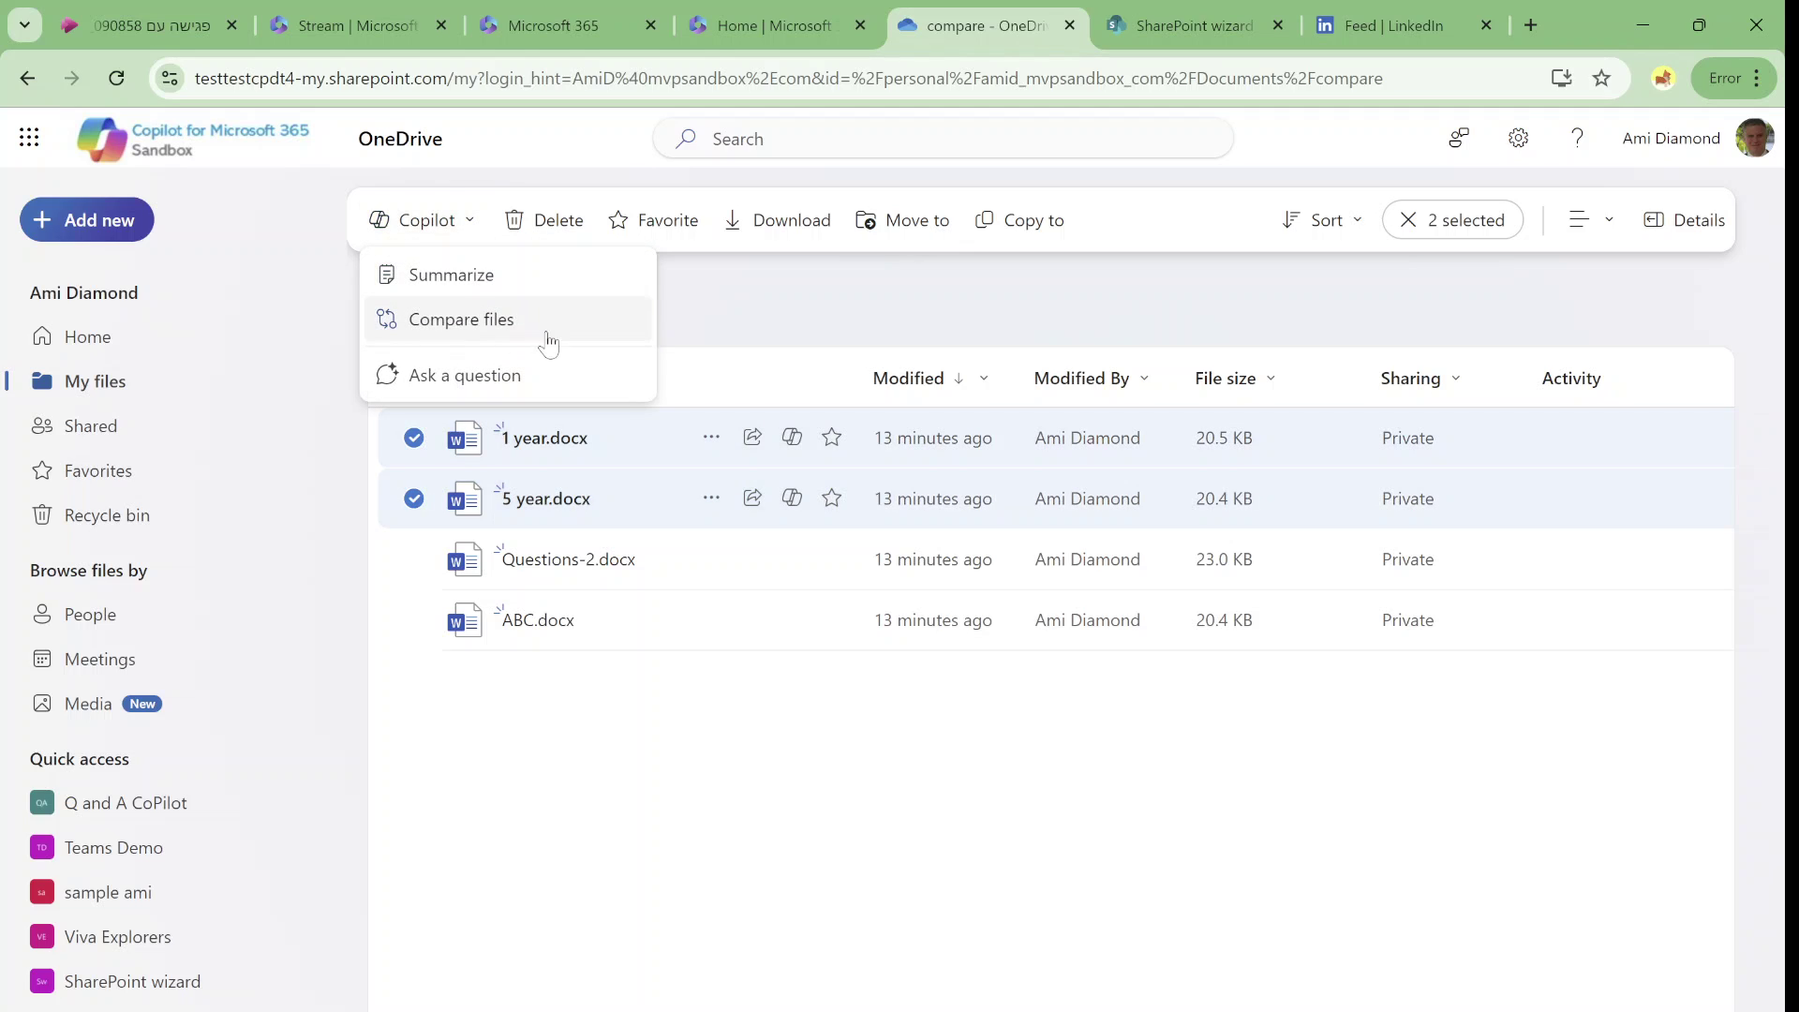
left_click(549, 328)
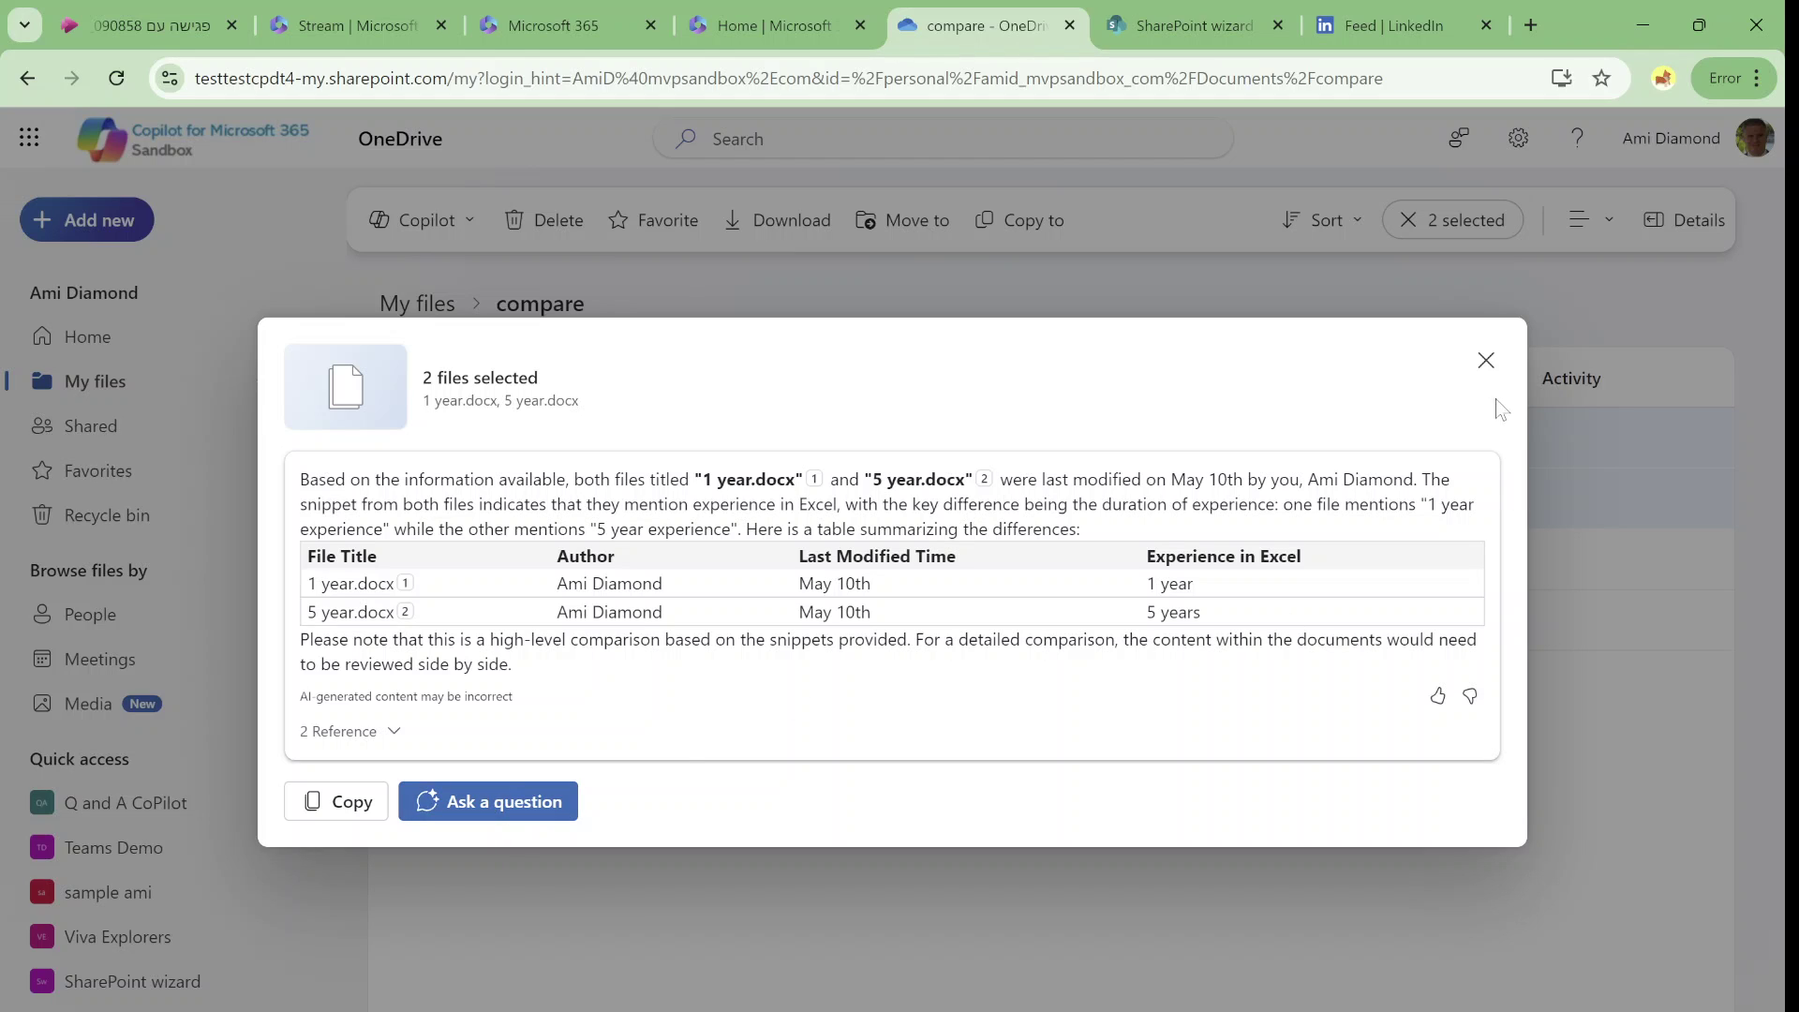
left_click(1485, 361)
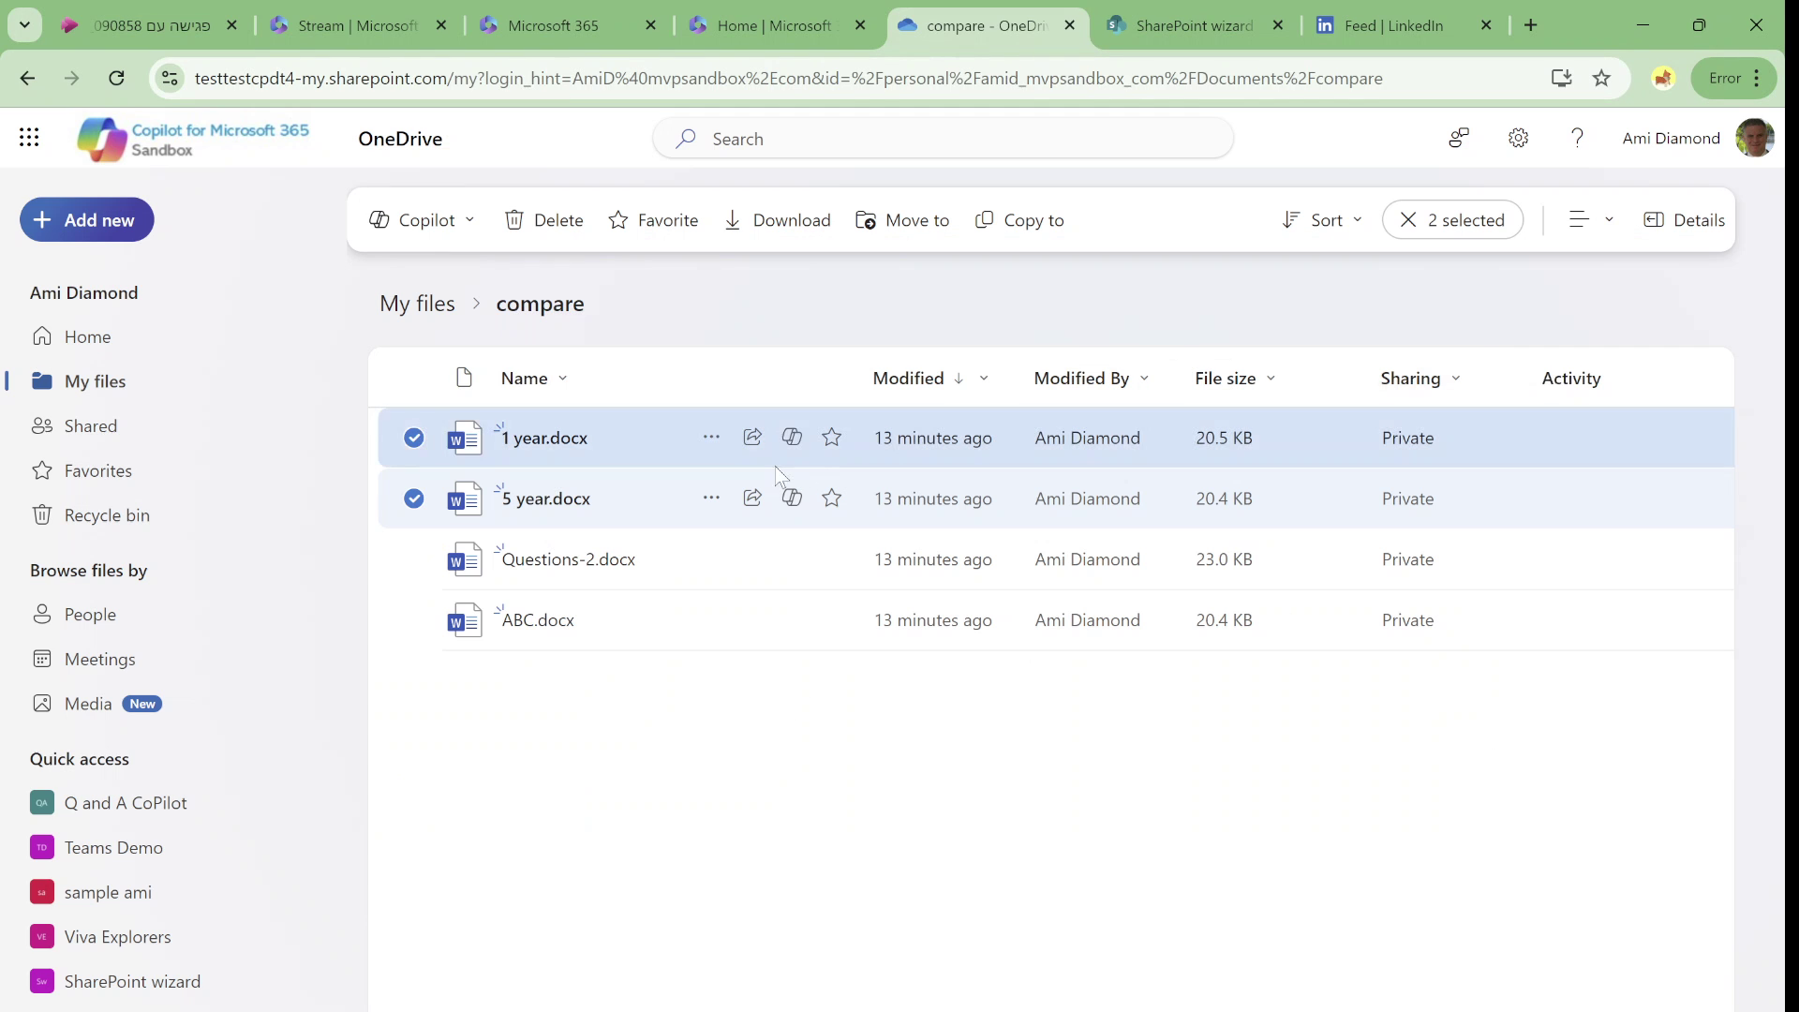
Step: Clear the file selection and open the SharePoint wizard library from Quick access
left_click(414, 438)
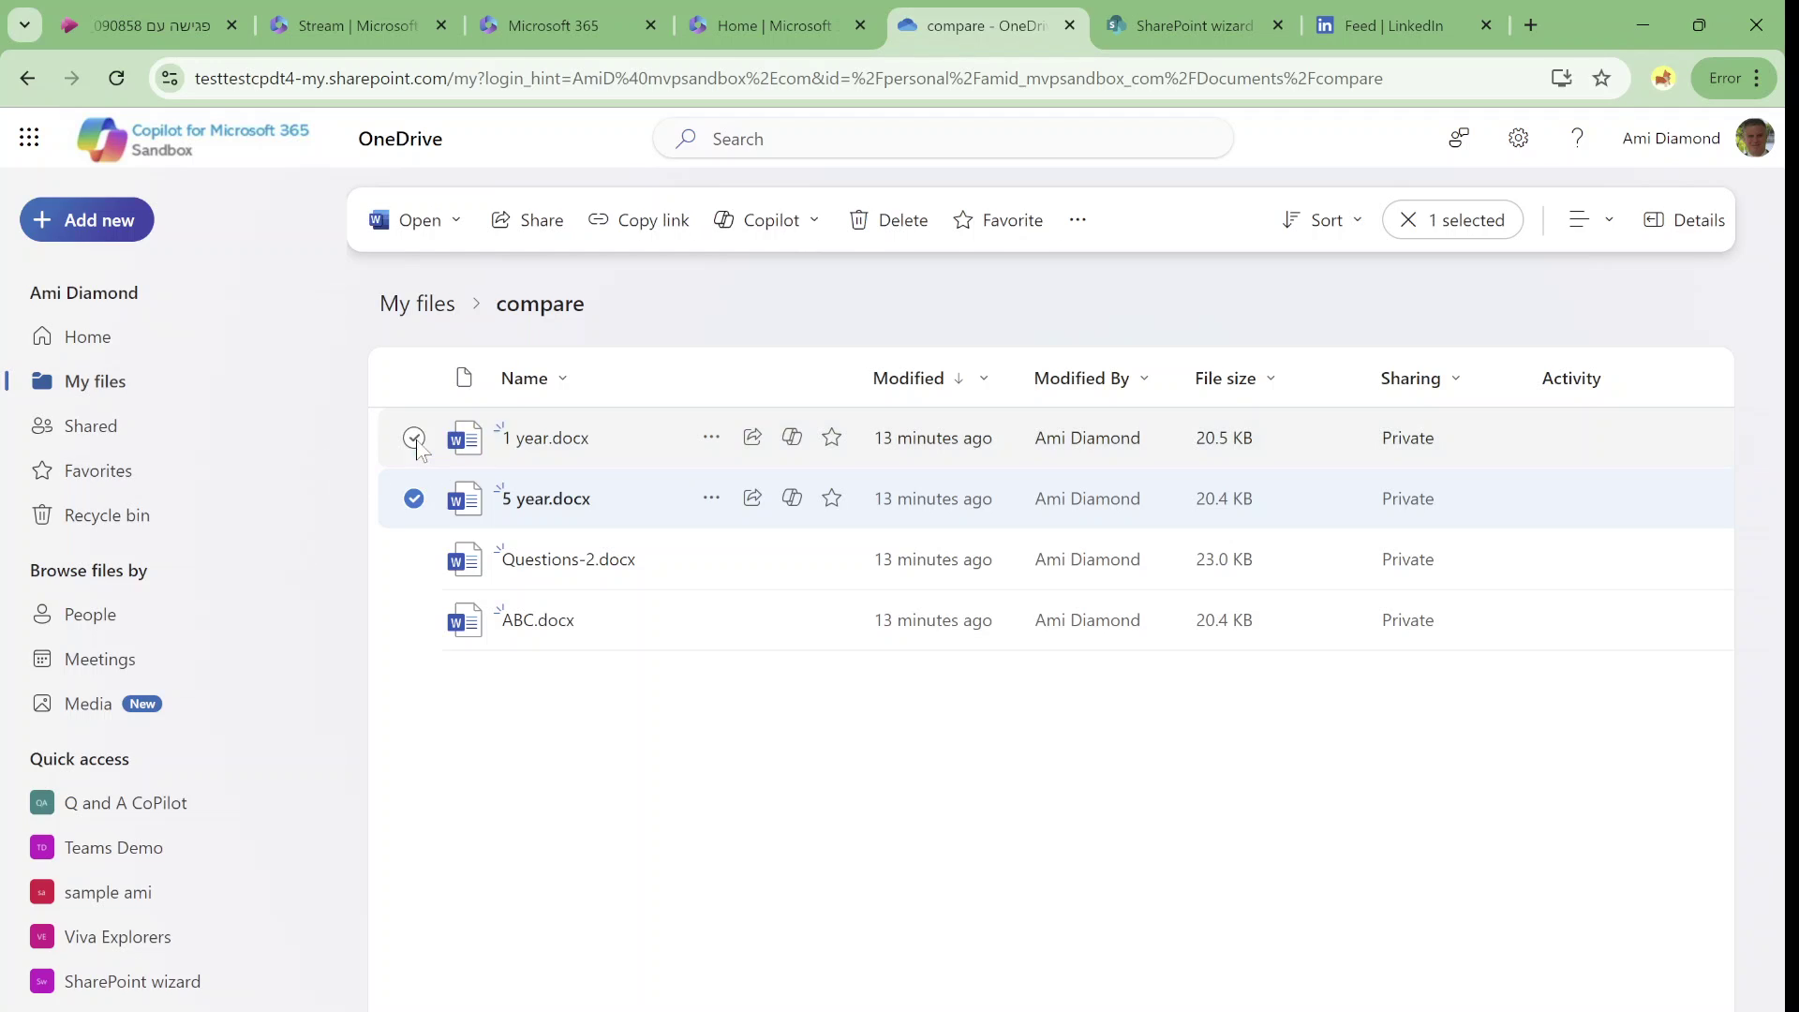
left_click(414, 499)
left_click(414, 499)
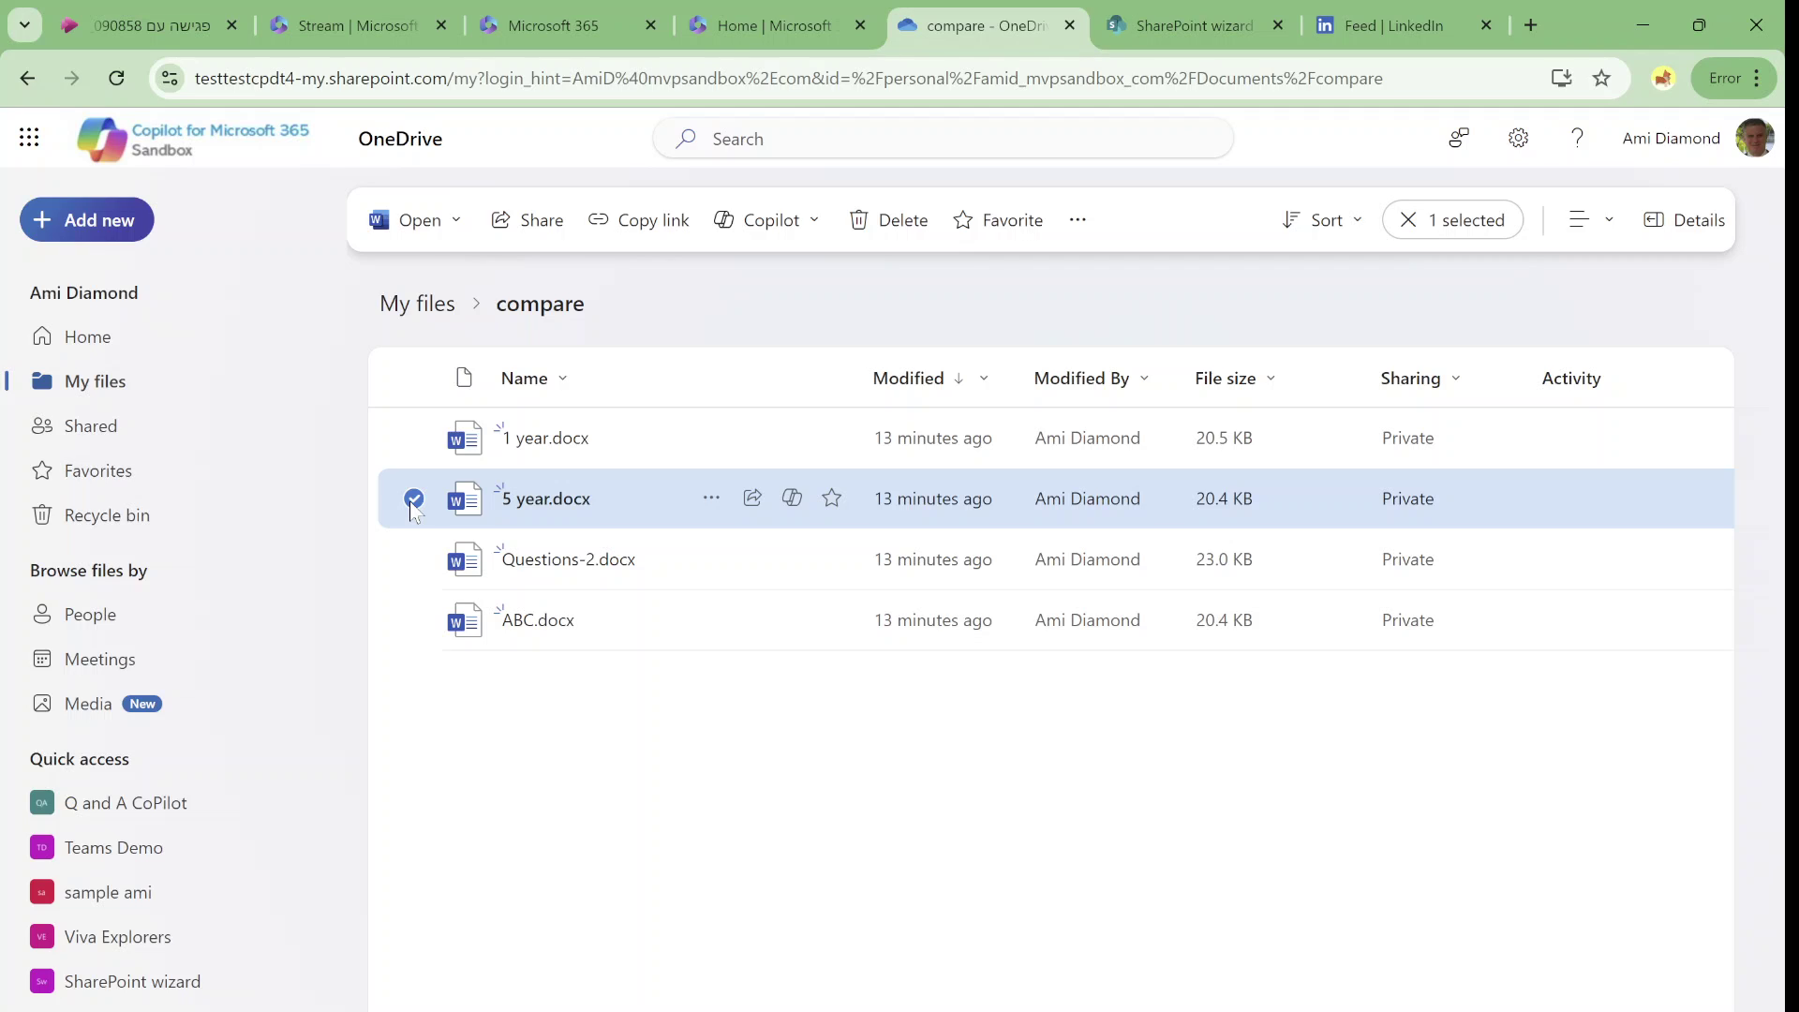
left_click(413, 499)
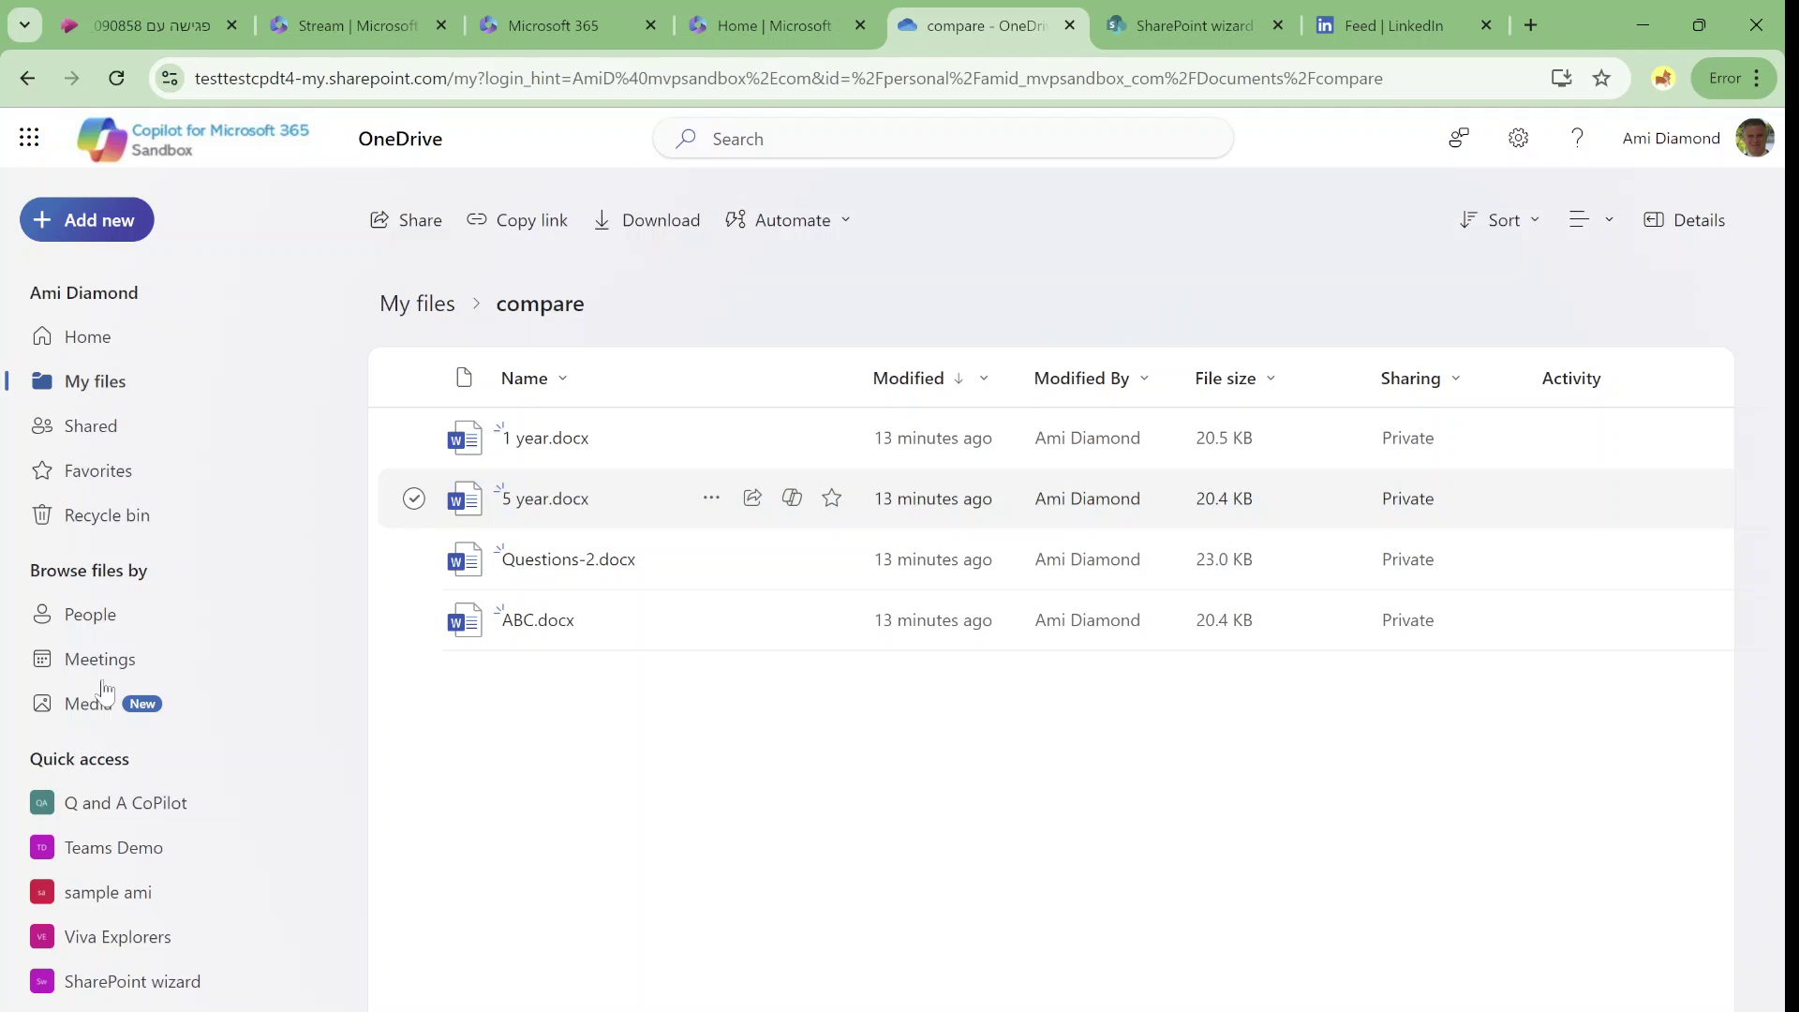
left_click_drag(339, 602, 335, 703)
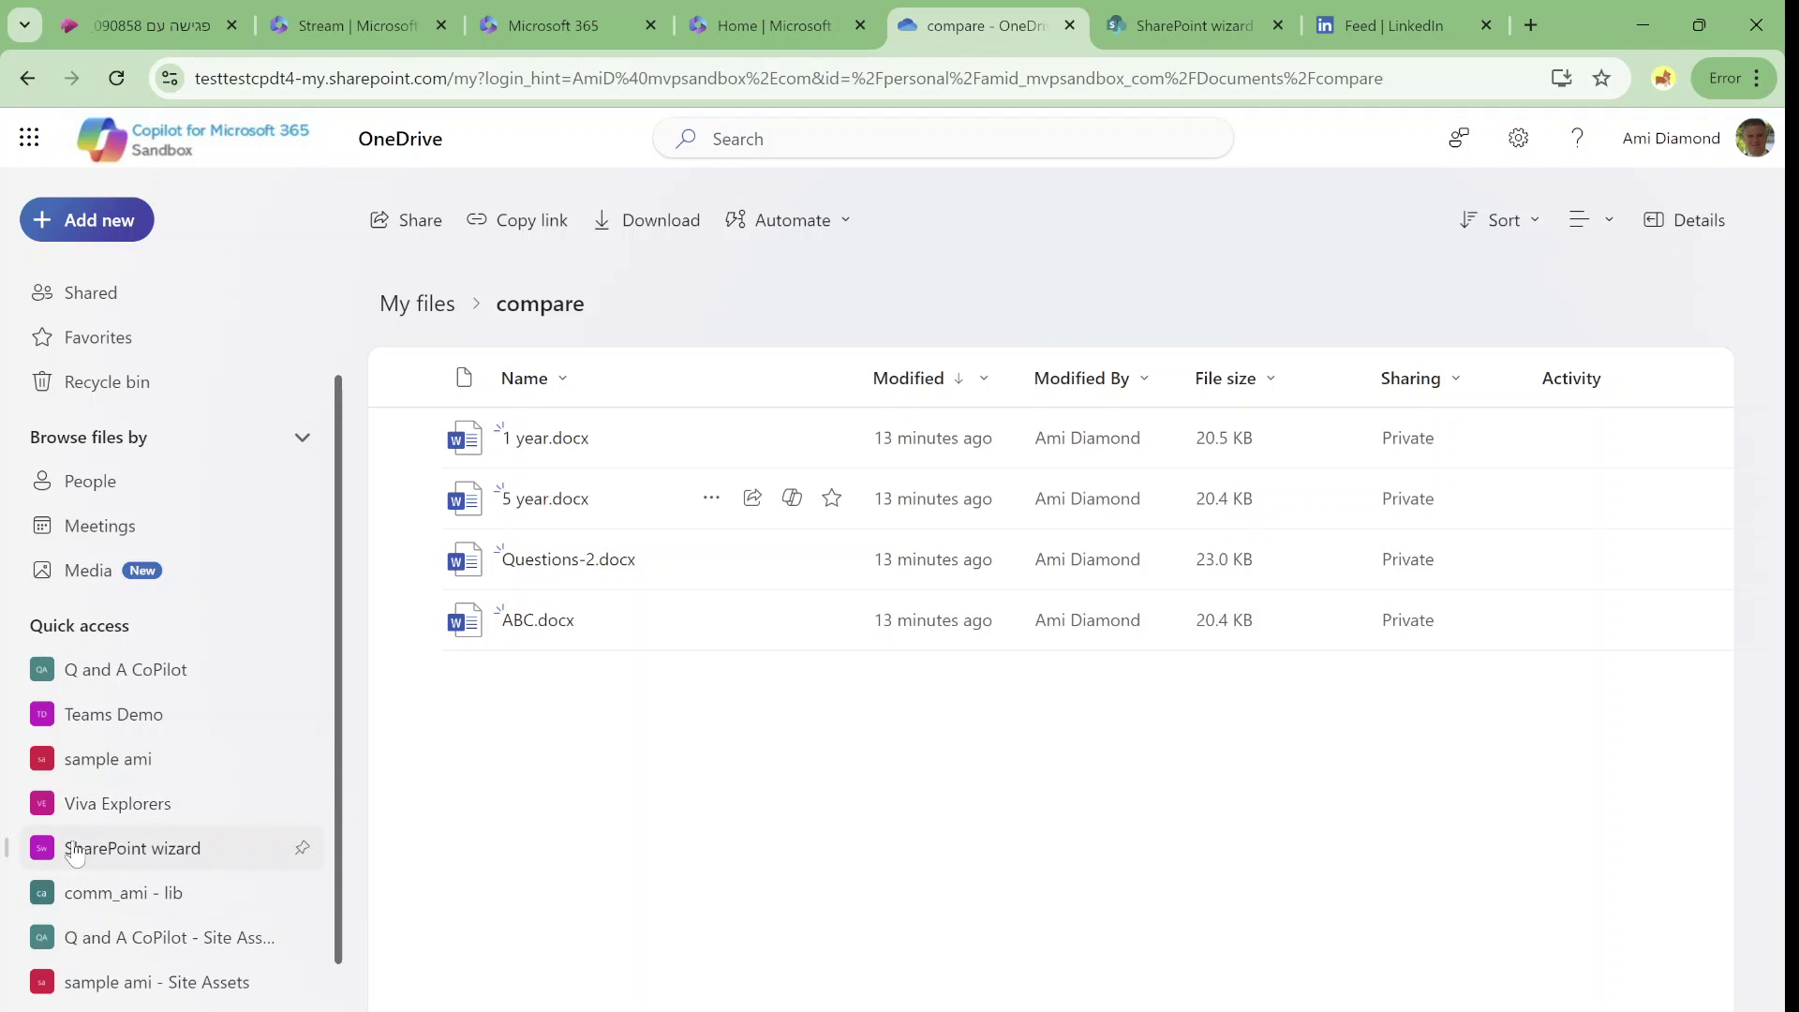
left_click(114, 855)
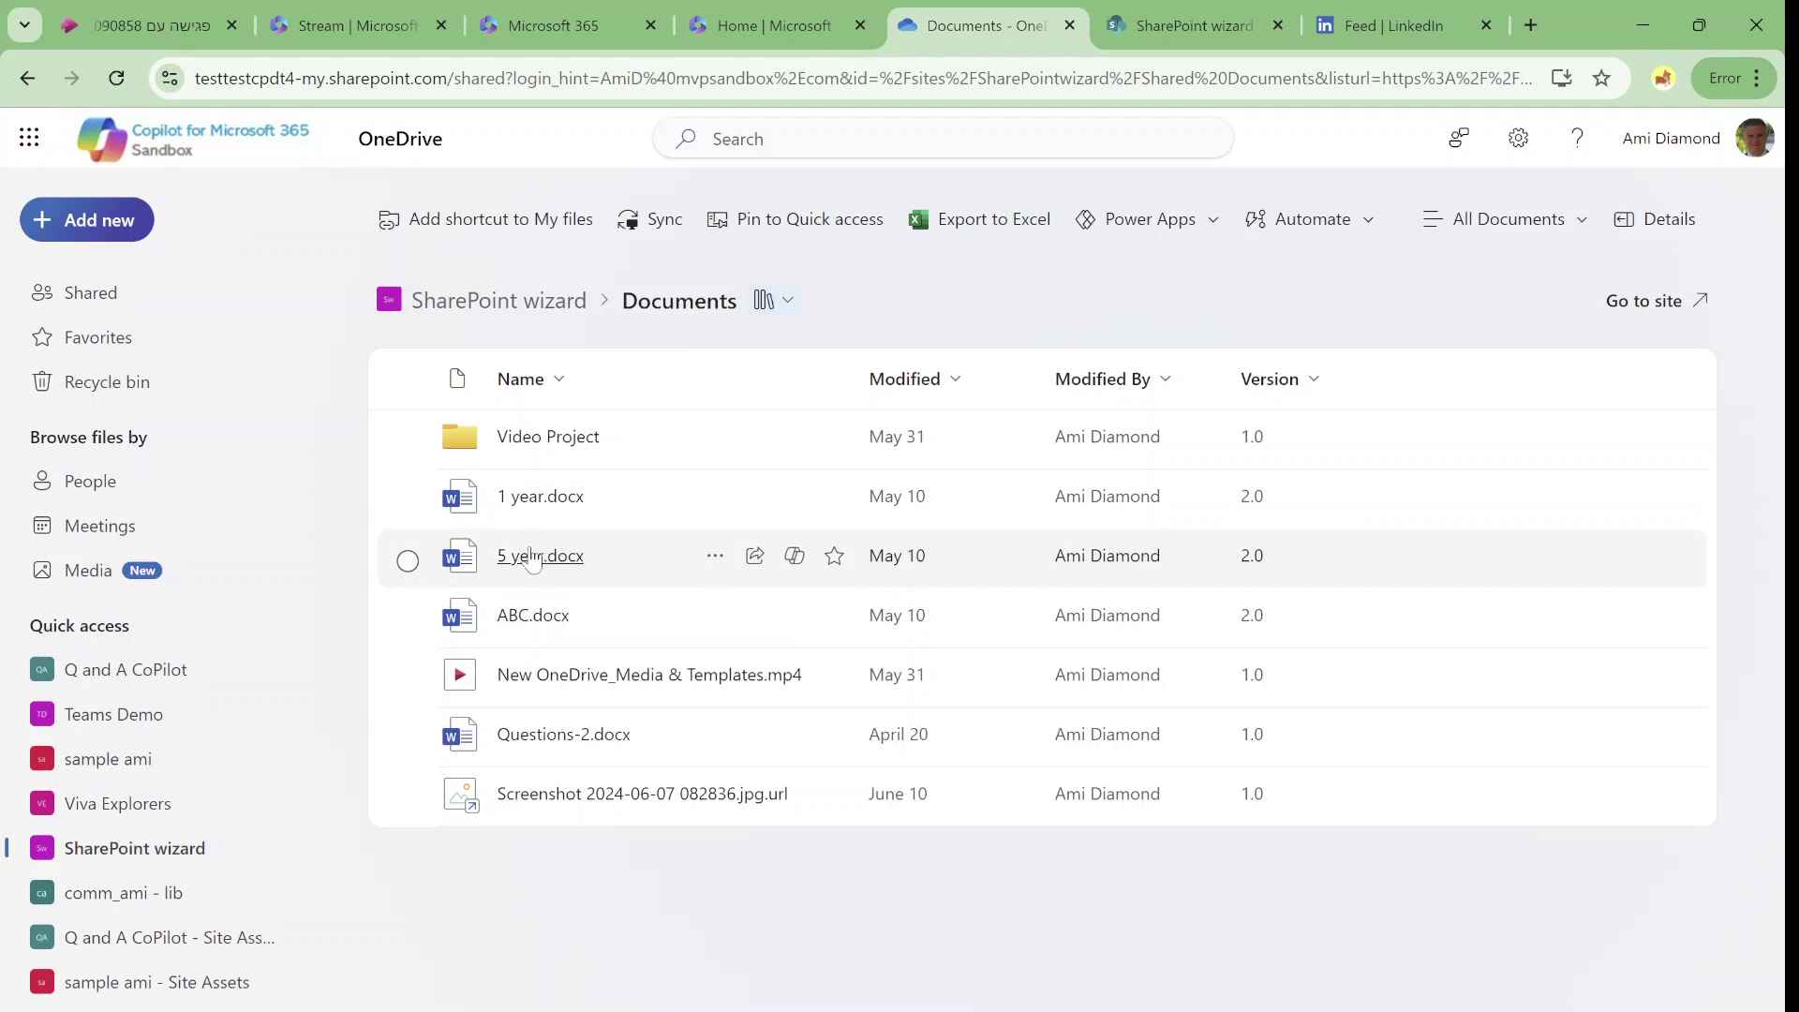
Step: Select 1 year.docx and 5 year.docx, view their Copilot actions, then dismiss them
left_click(408, 501)
left_click(408, 560)
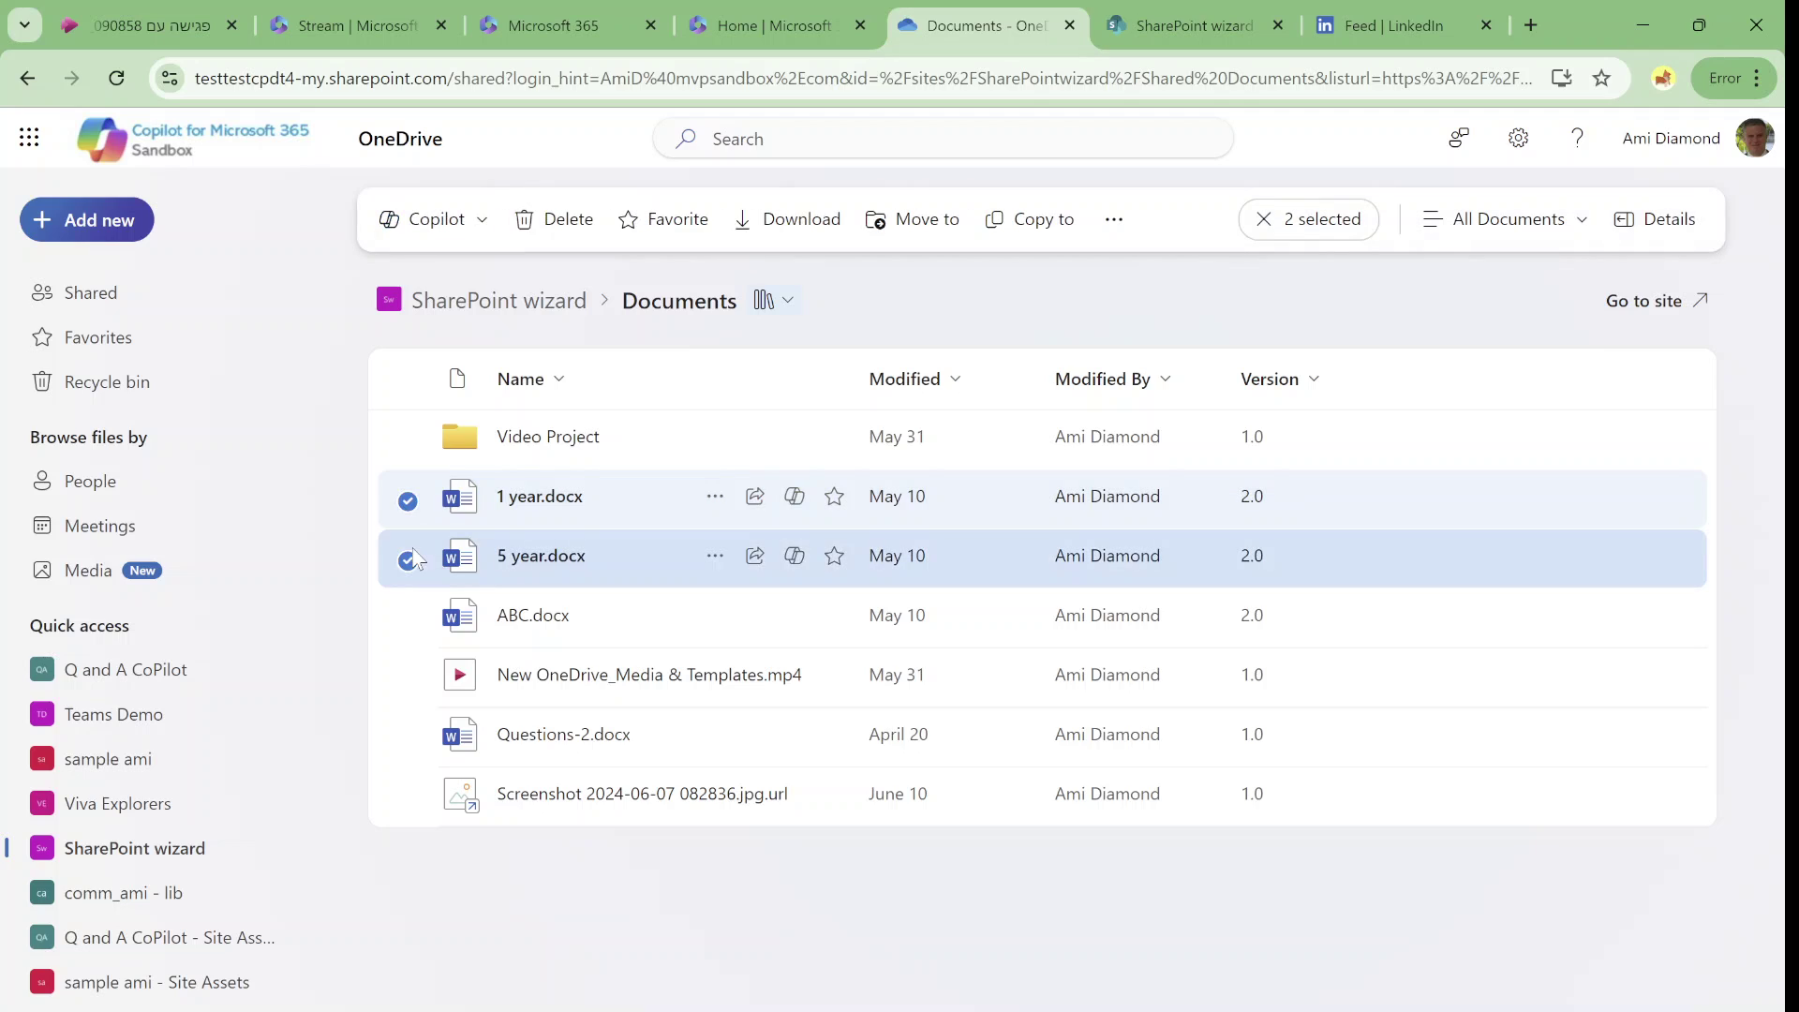
left_click(476, 219)
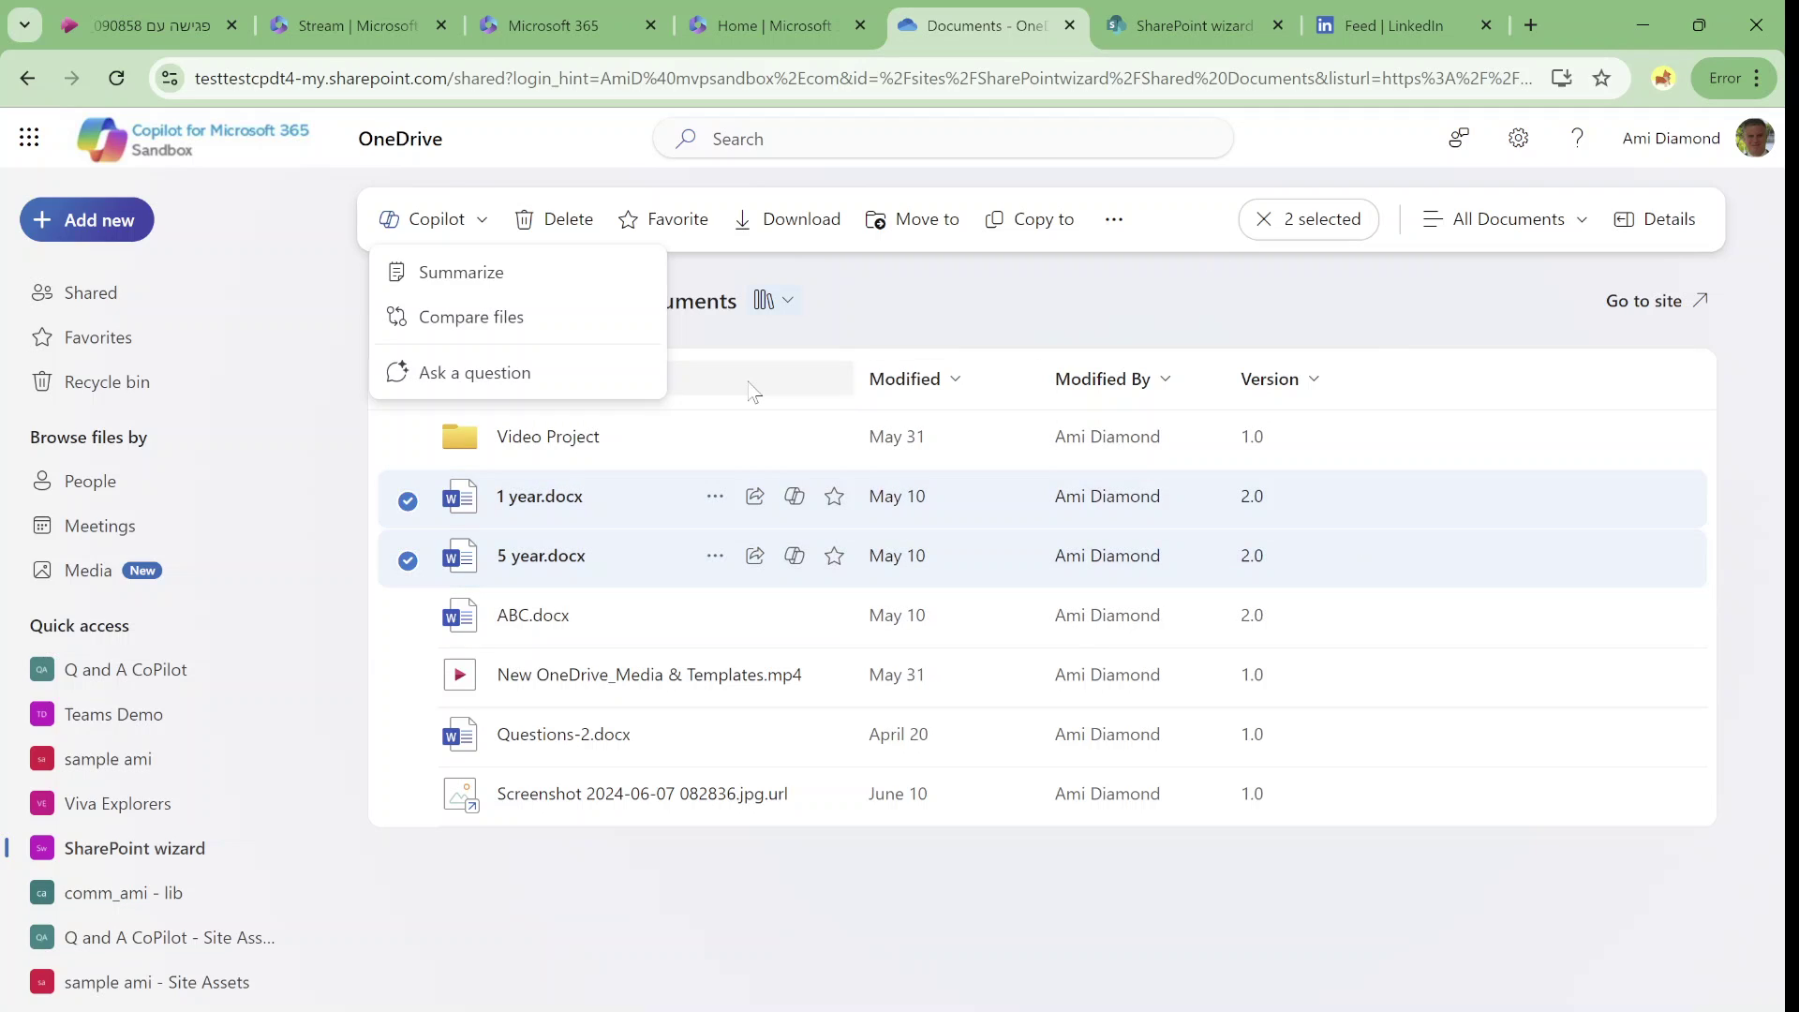
left_click(541, 927)
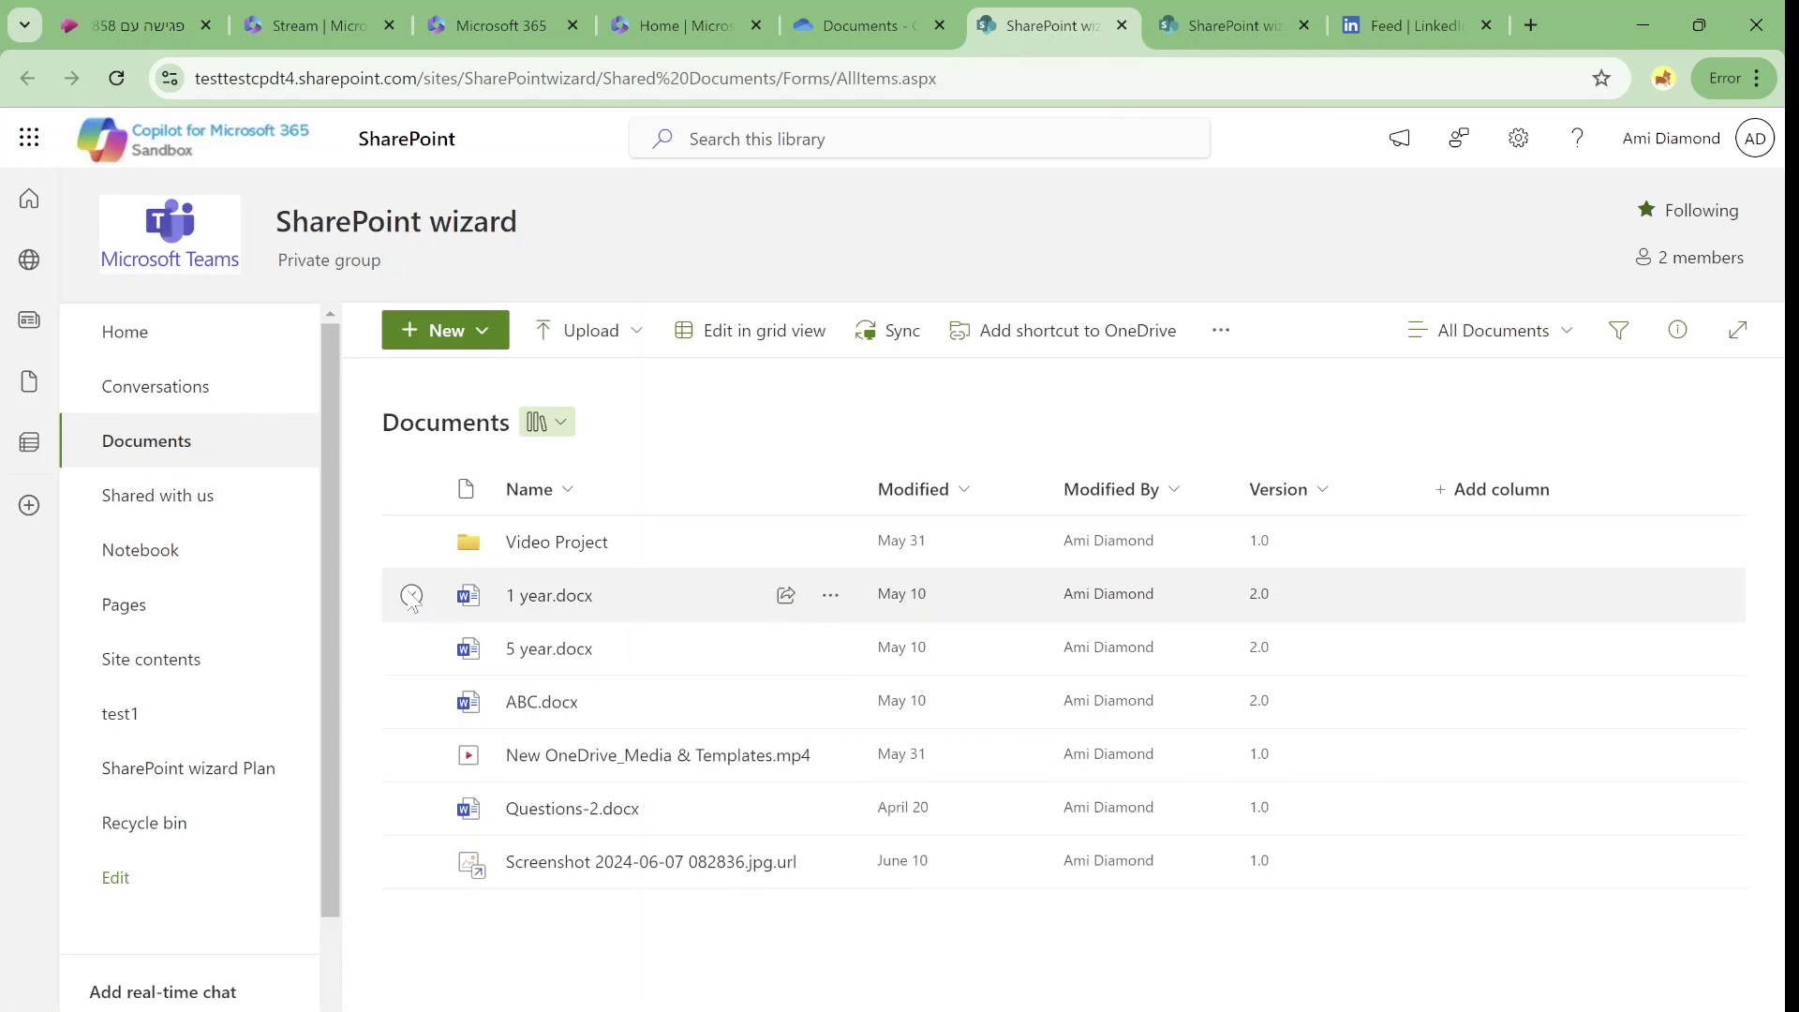
left_click(411, 595)
left_click(412, 648)
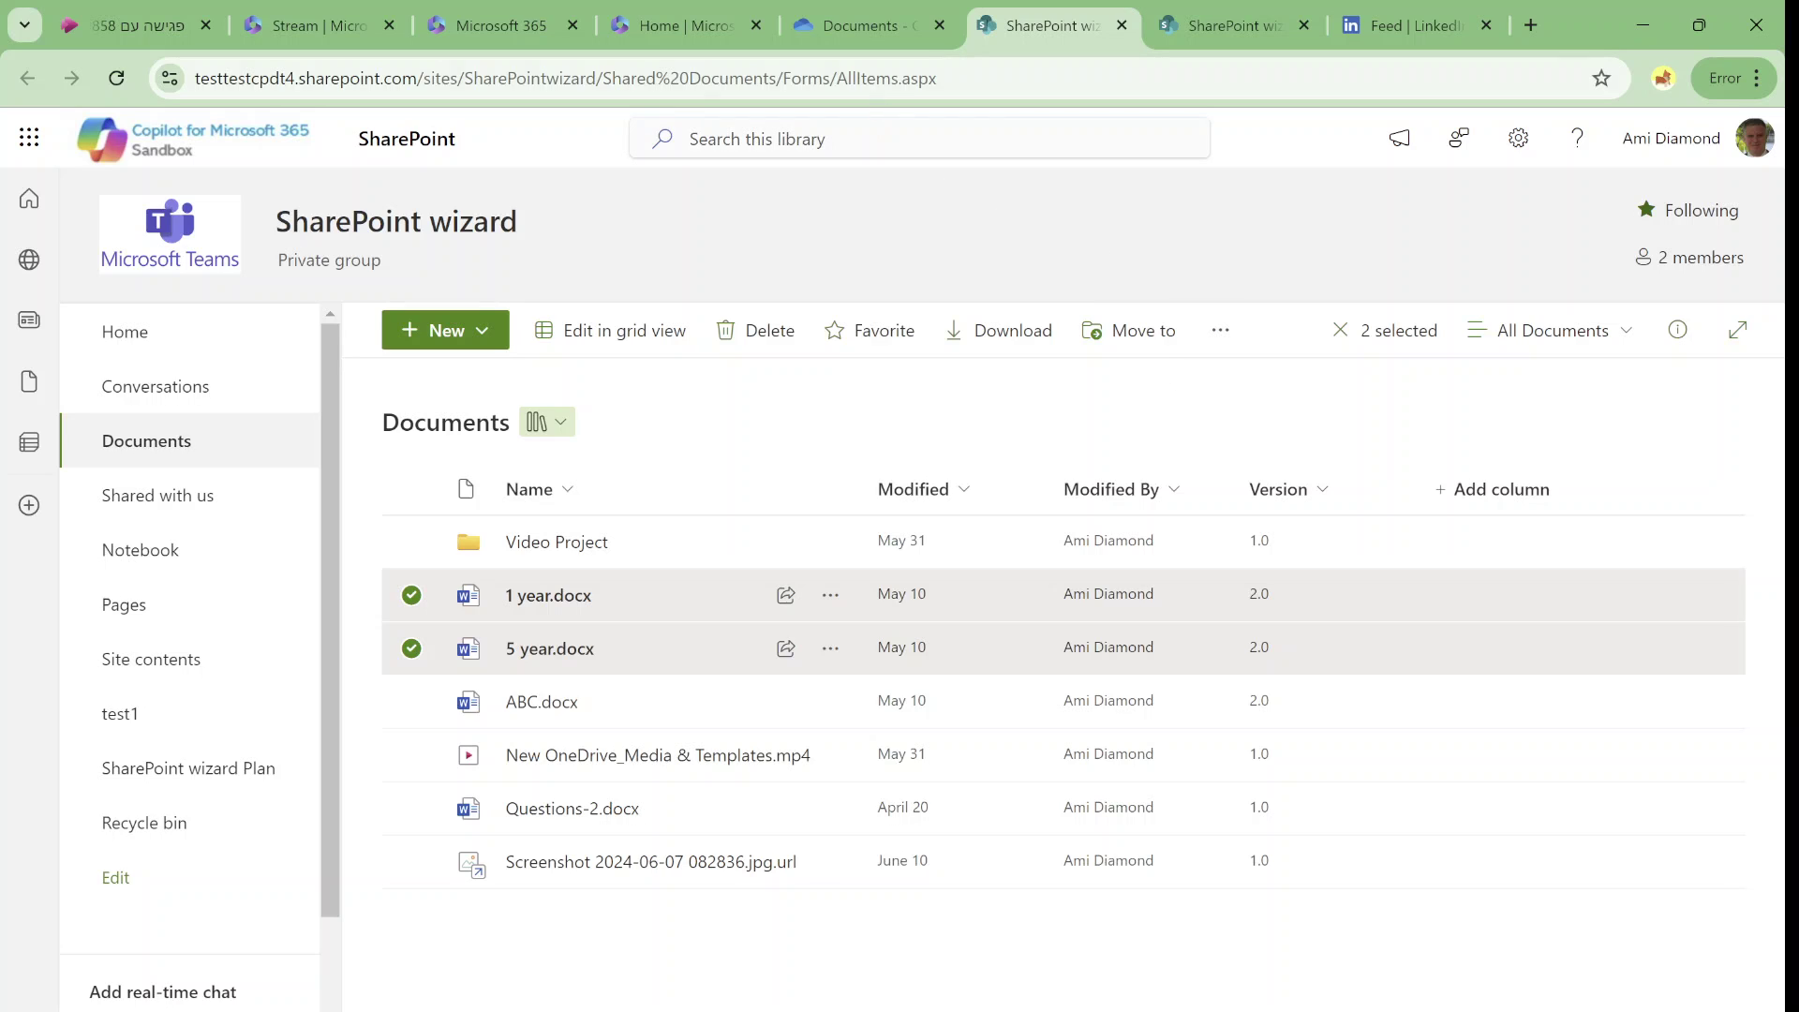
left_click(876, 28)
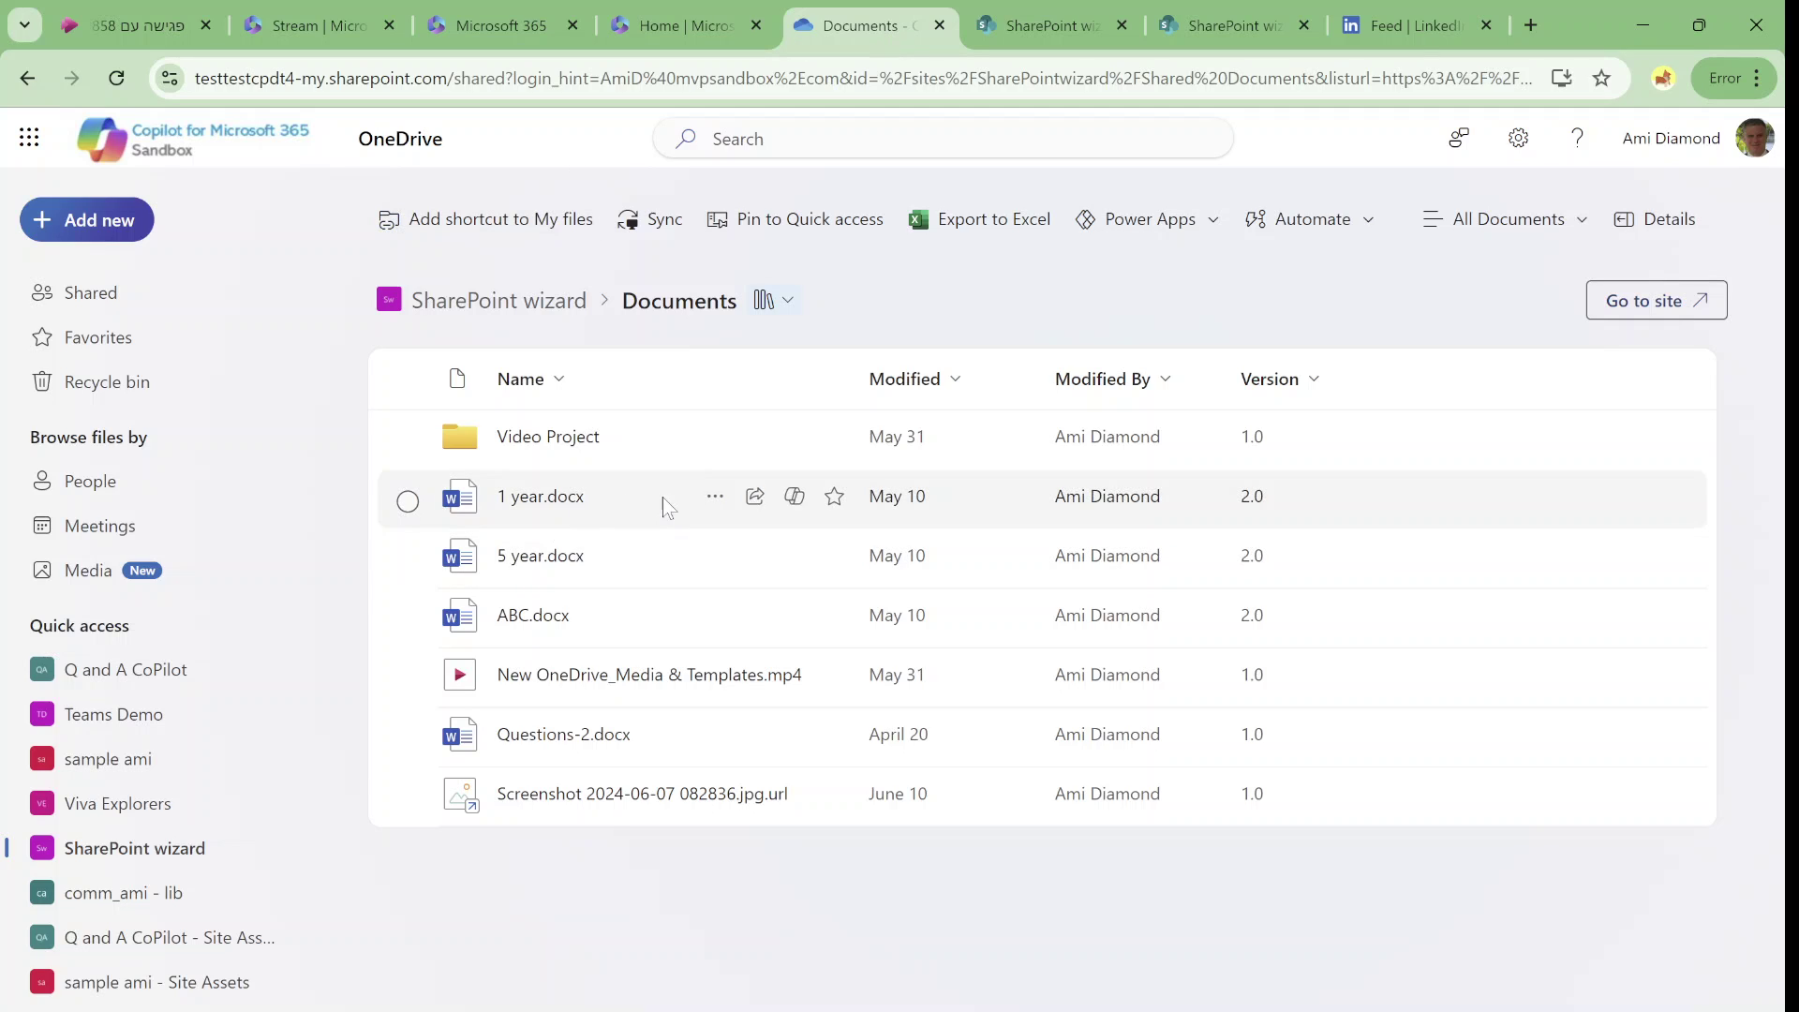
Step: Cancel sharing 1 year.docx, return to My files, and scroll down to the April documents
left_click(754, 499)
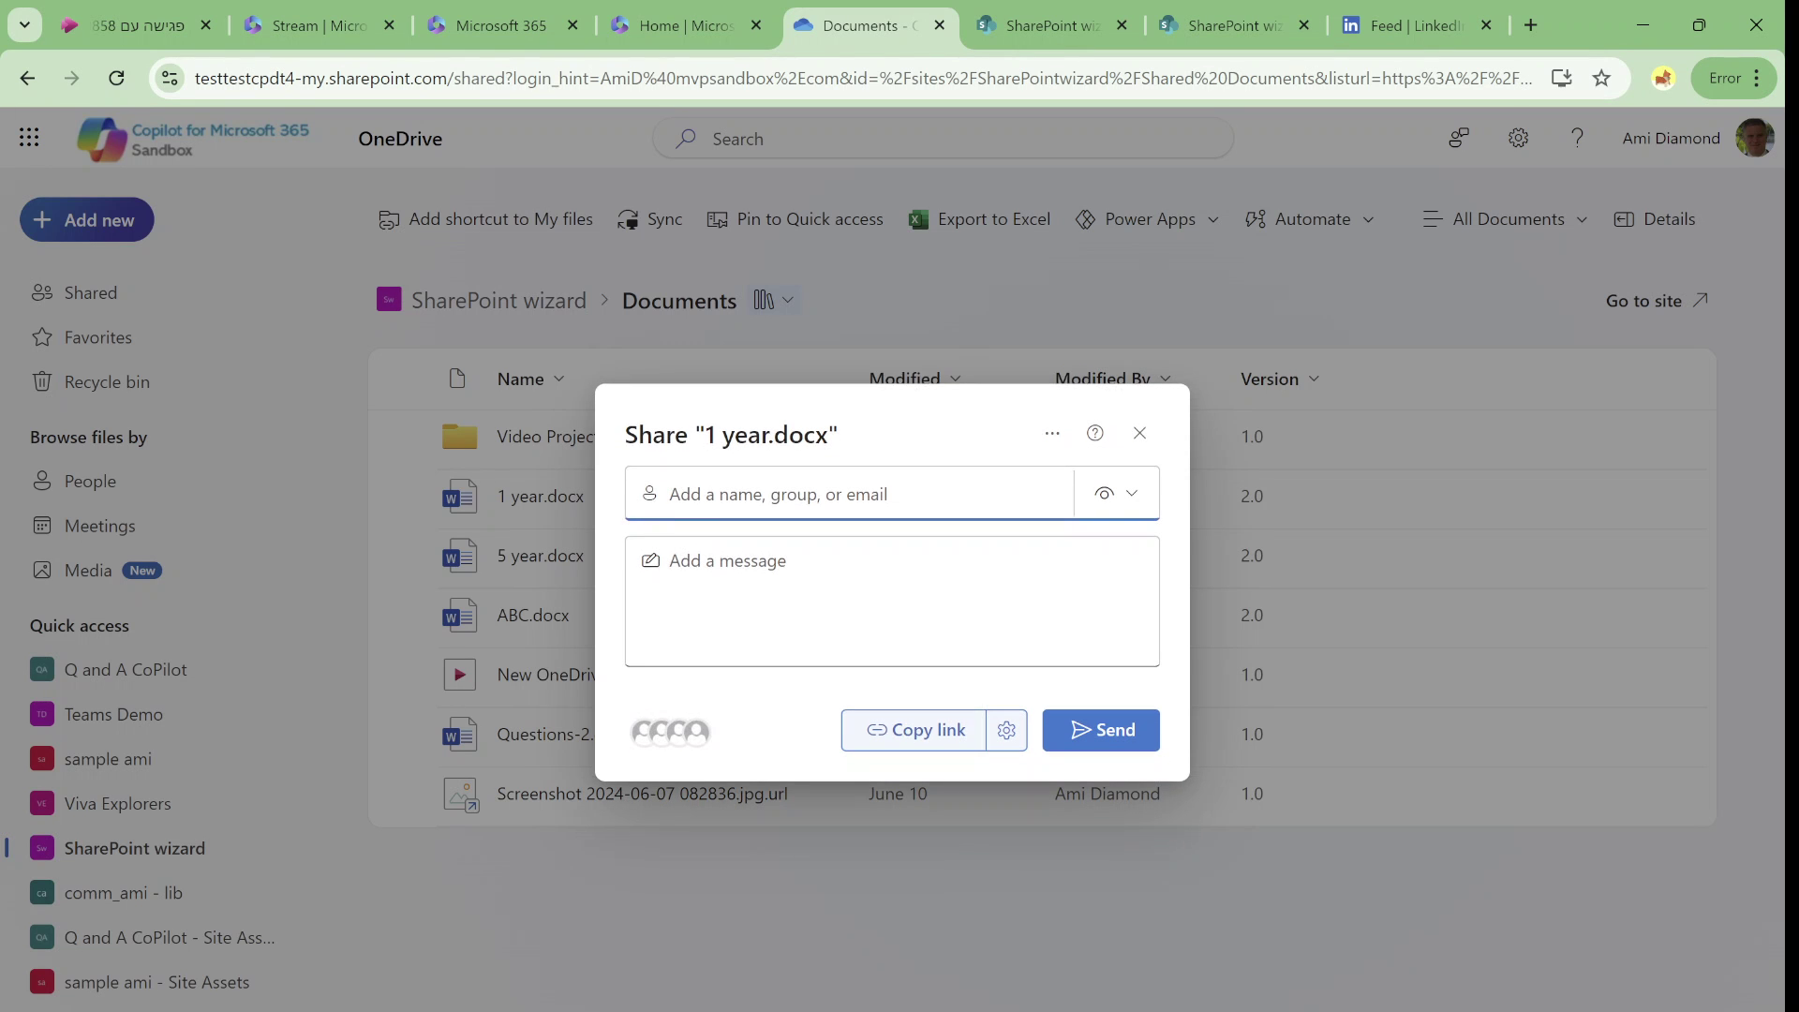
left_click(1140, 433)
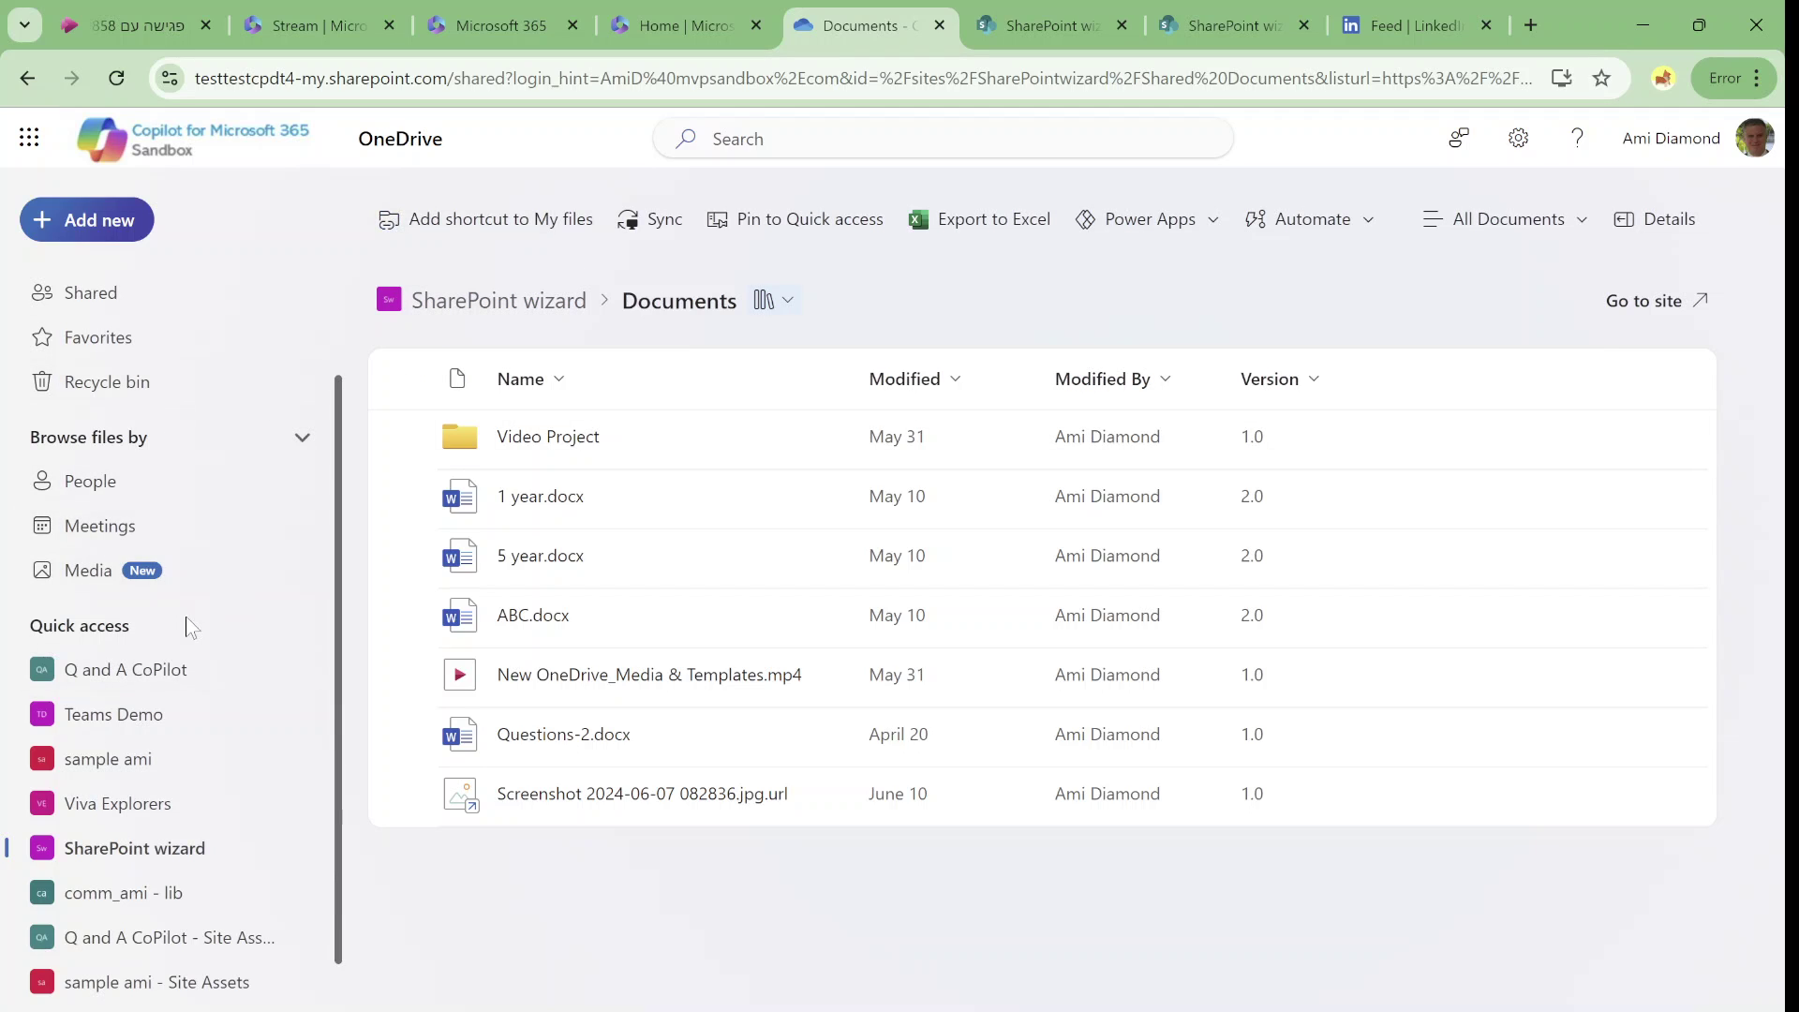
scroll(342, 562, "up", 2)
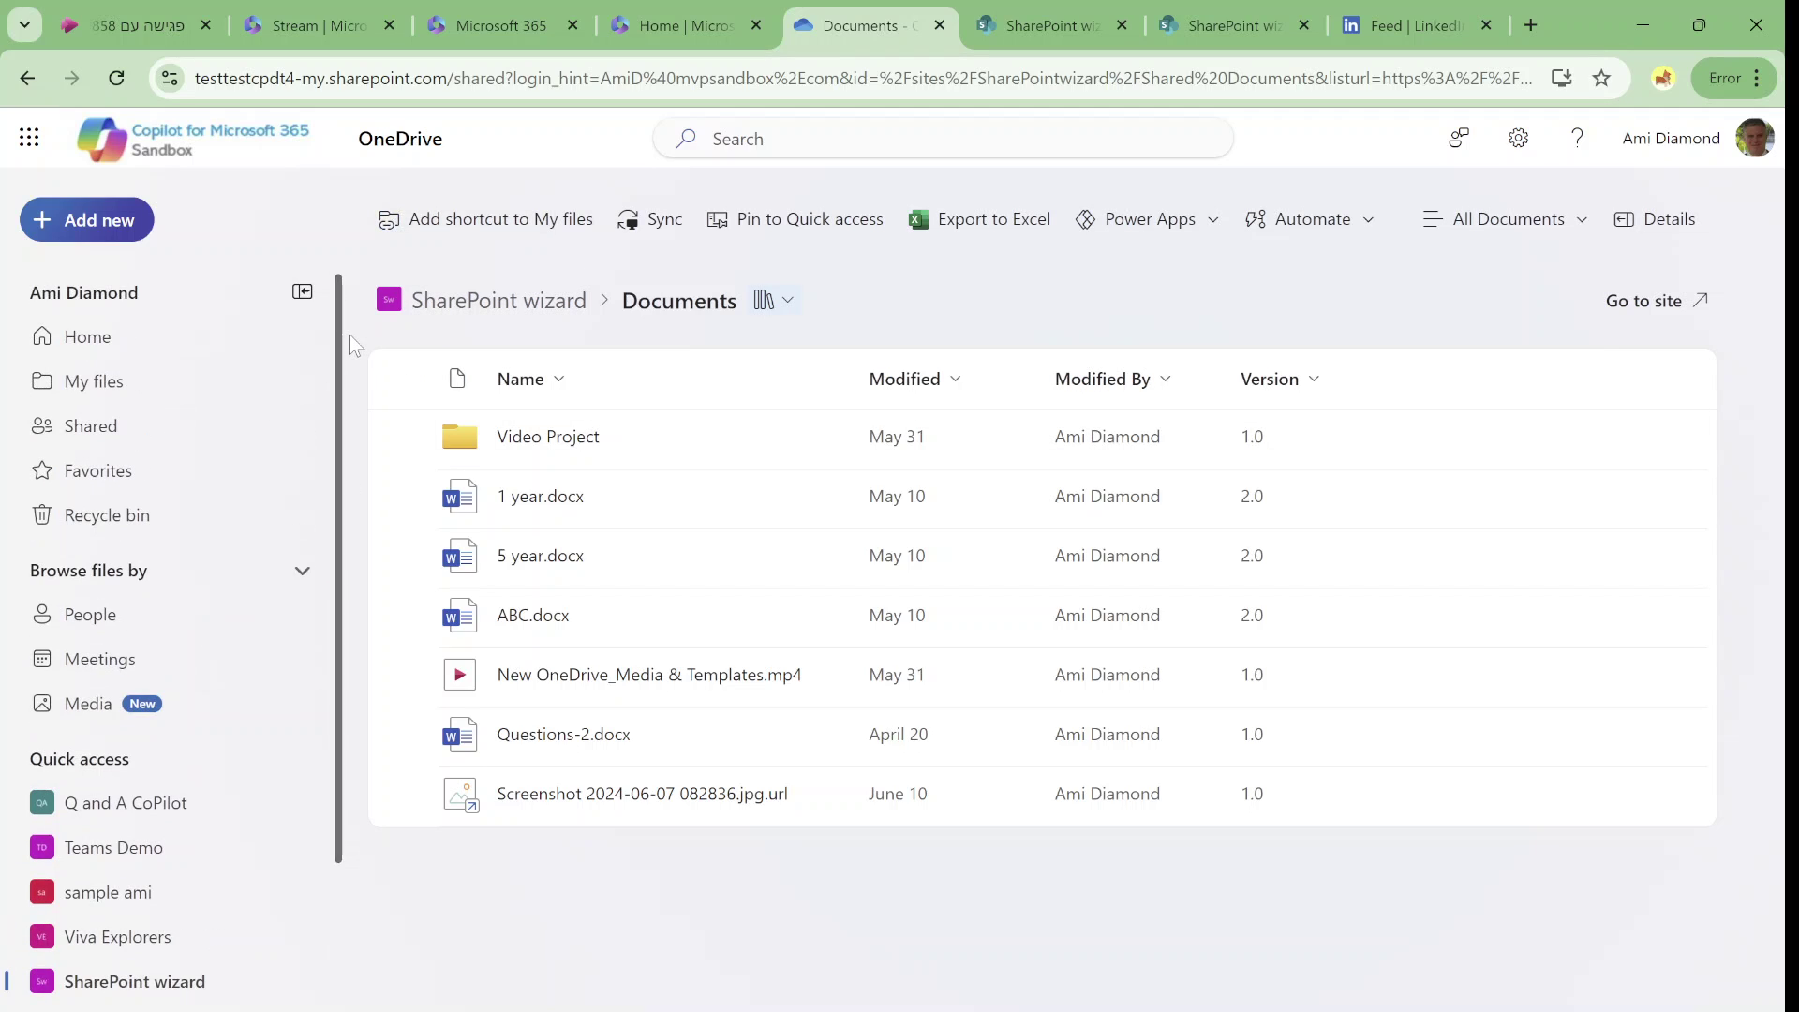
left_click(109, 394)
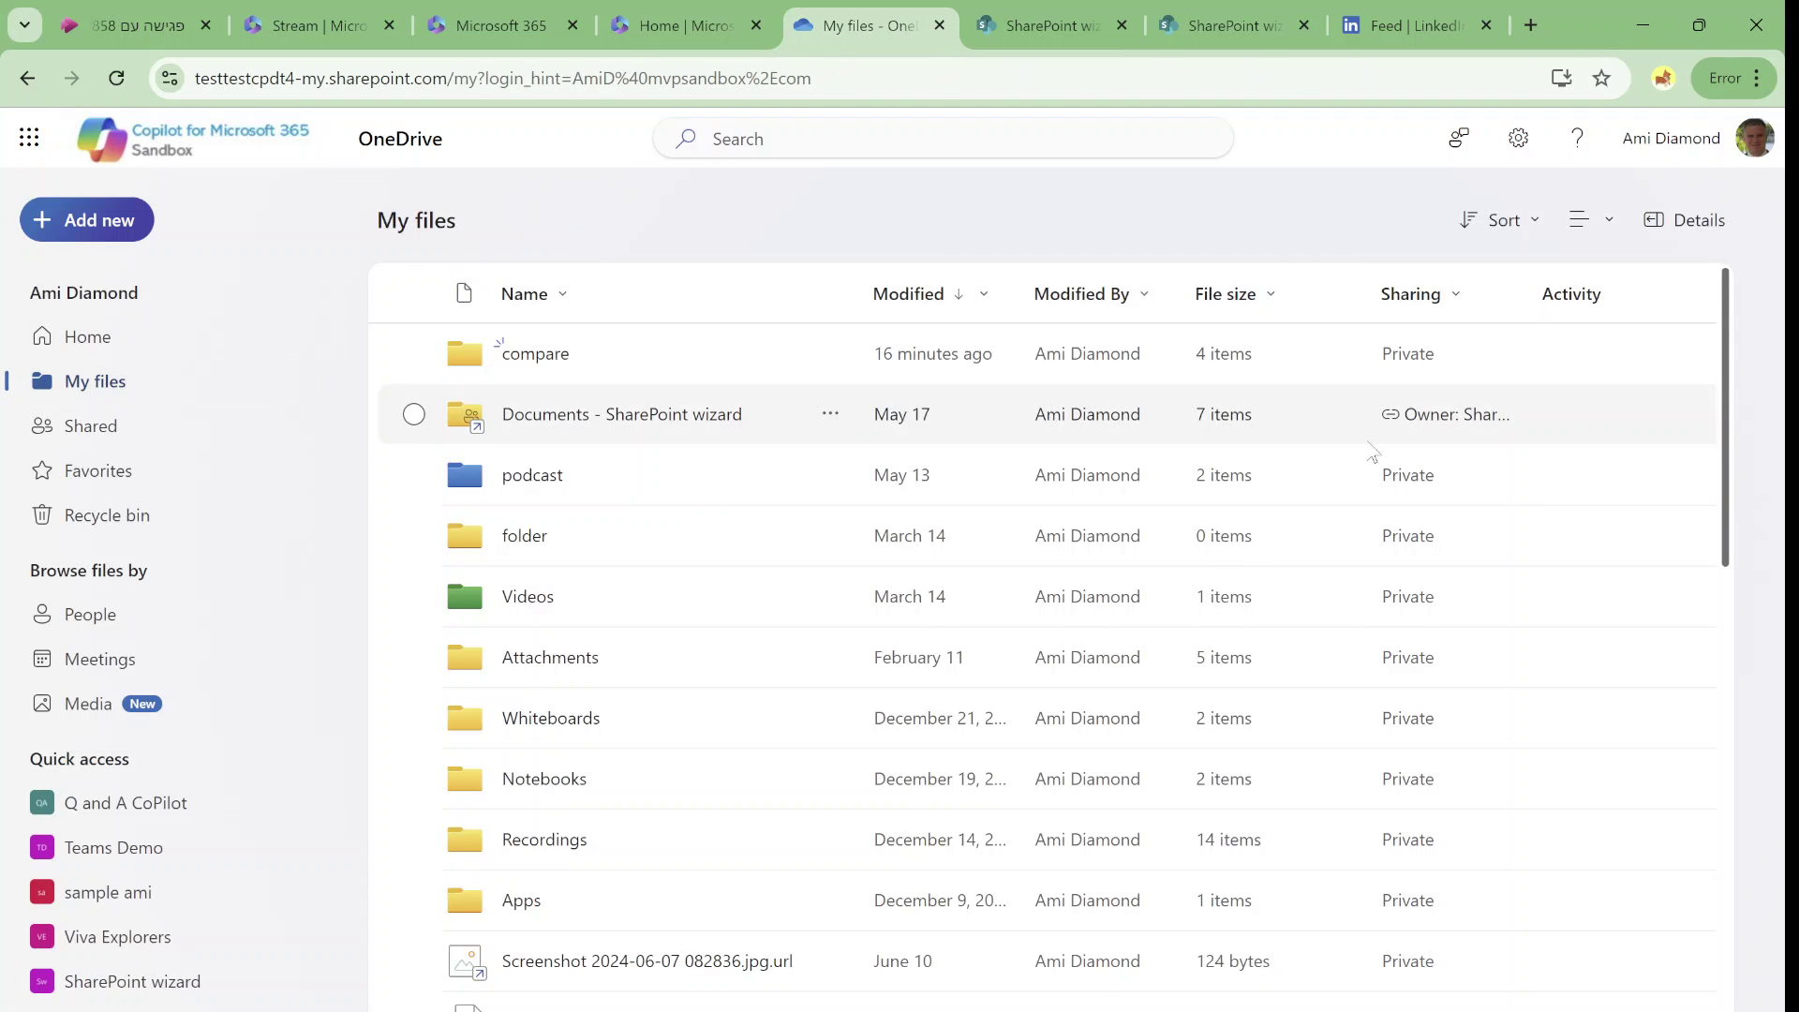
left_click_drag(1738, 337, 1689, 618)
scroll(1687, 634, "down", 9)
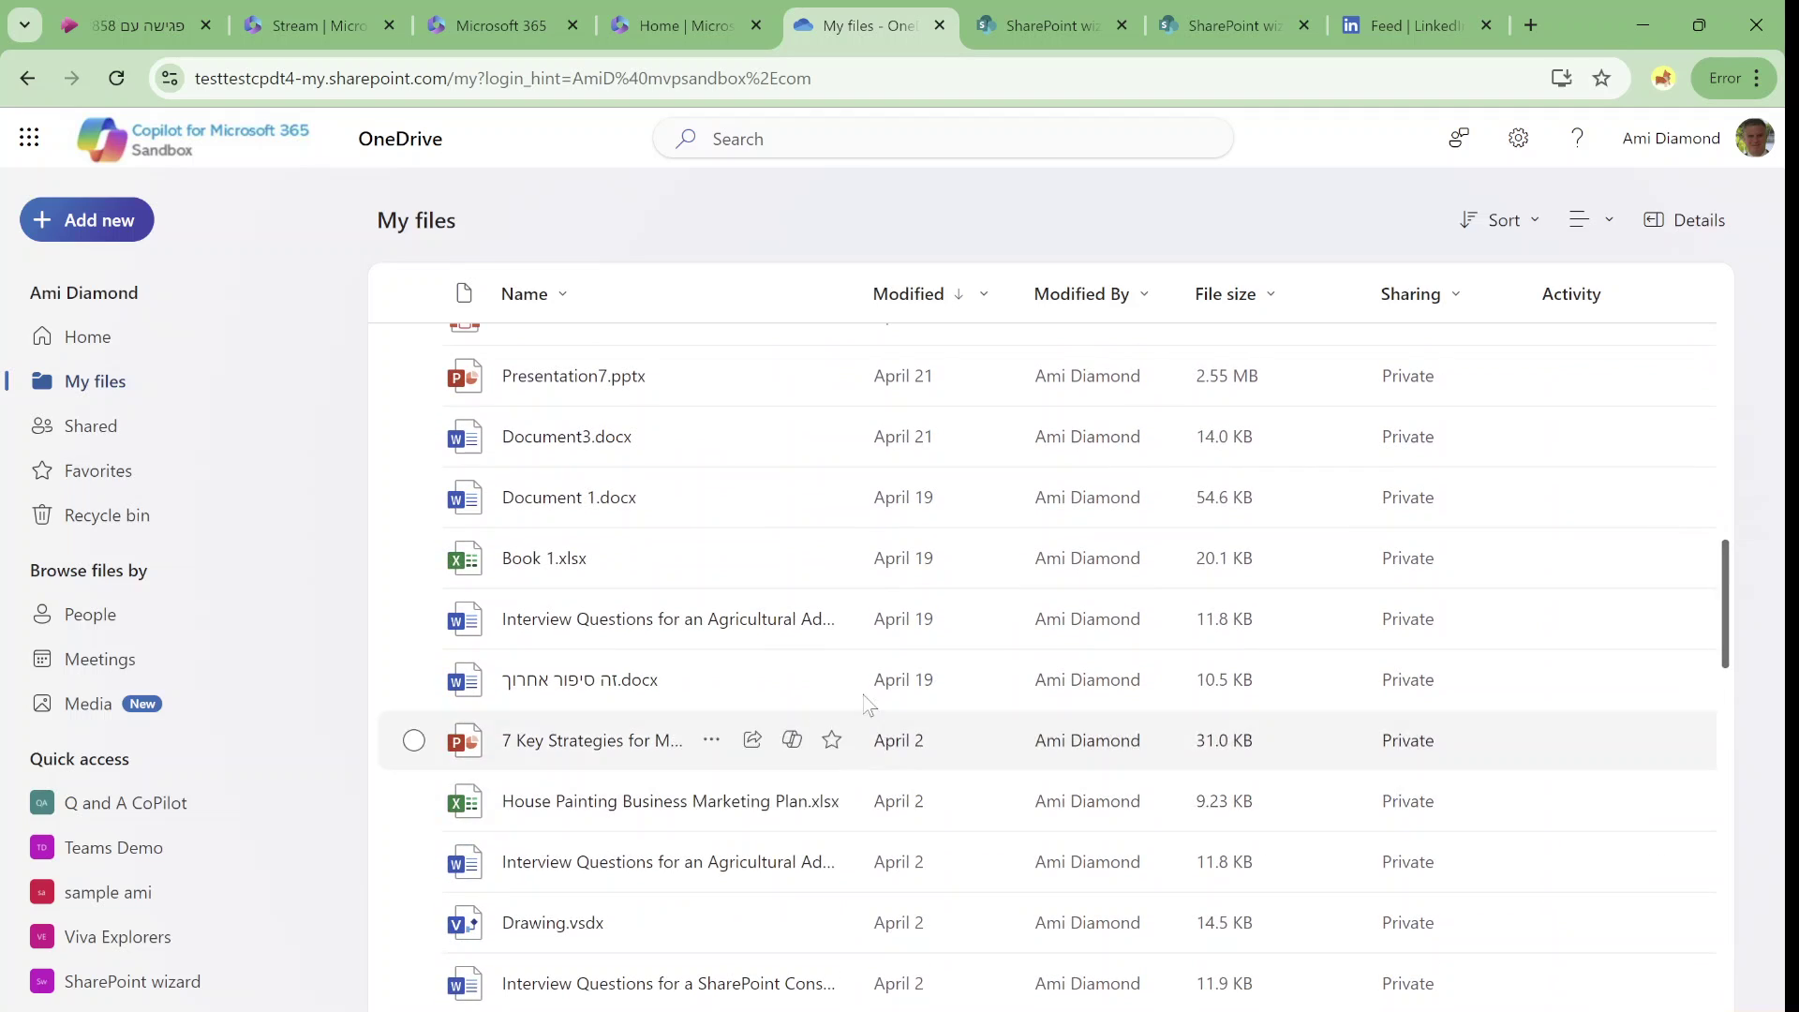
Step: Share the interview questions document with a suggested contact, using a Copilot file summary as the message
left_click(752, 618)
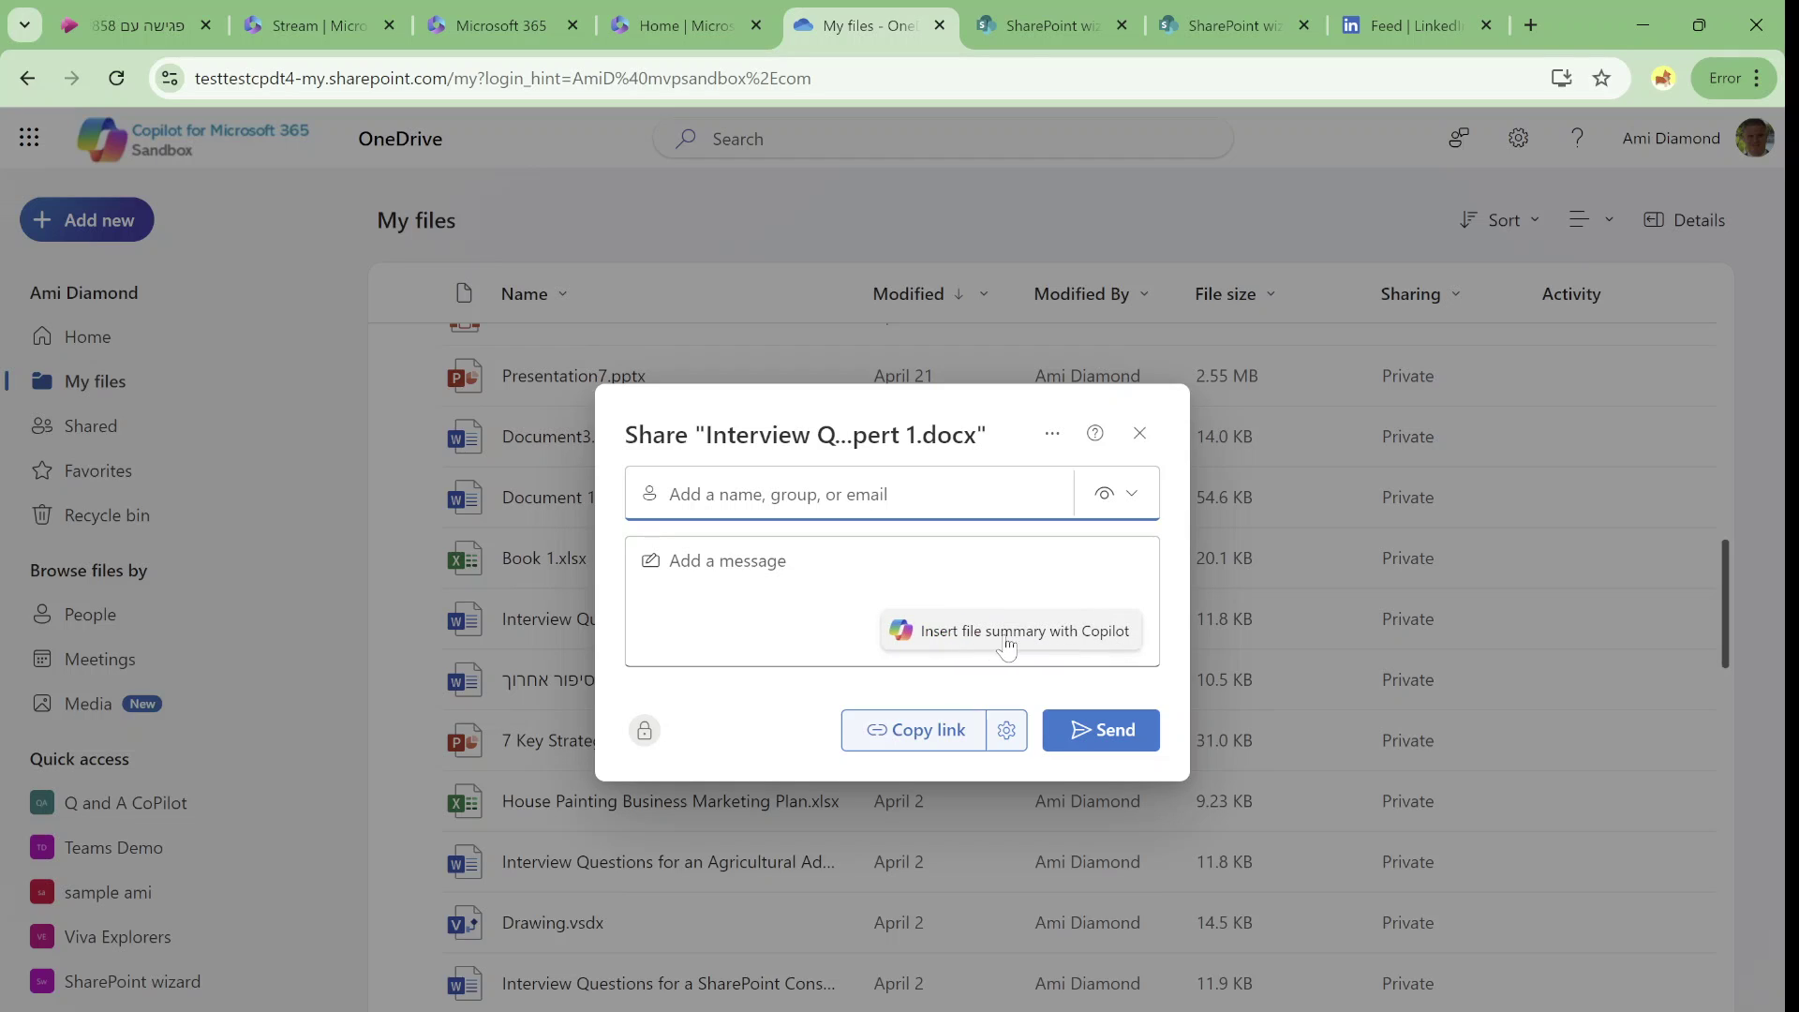
left_click(1009, 645)
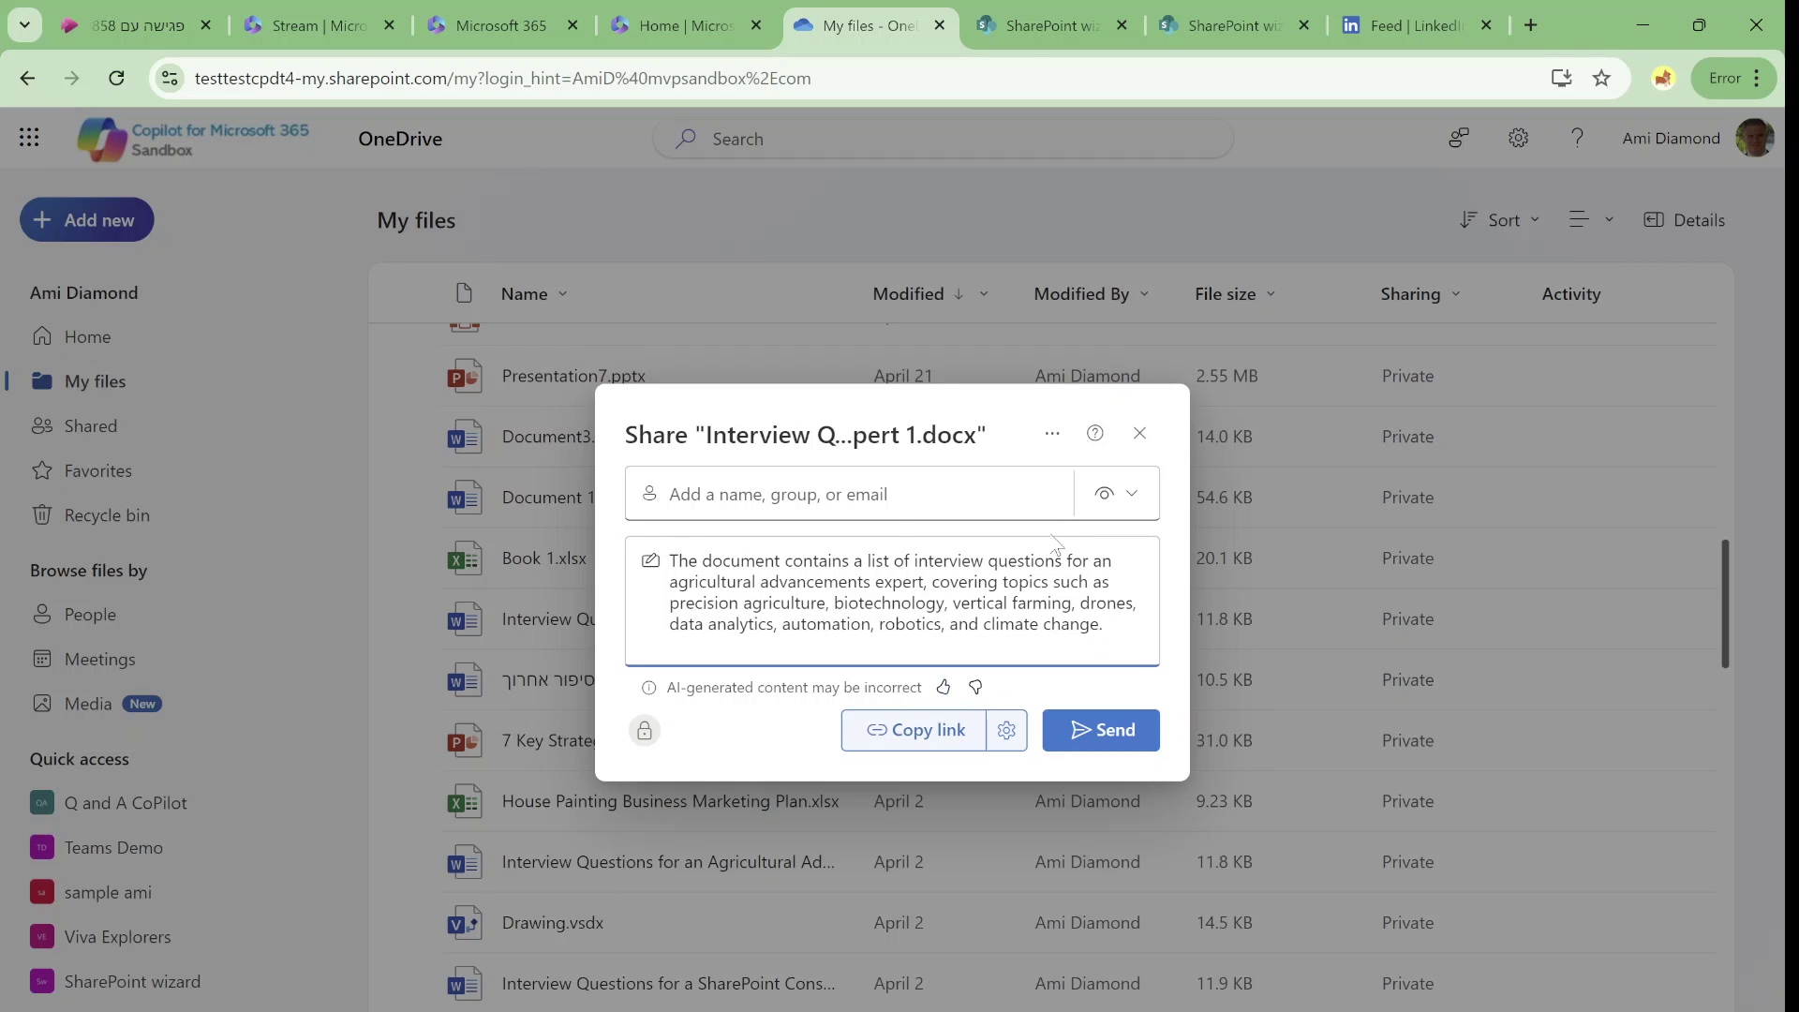
left_click(924, 510)
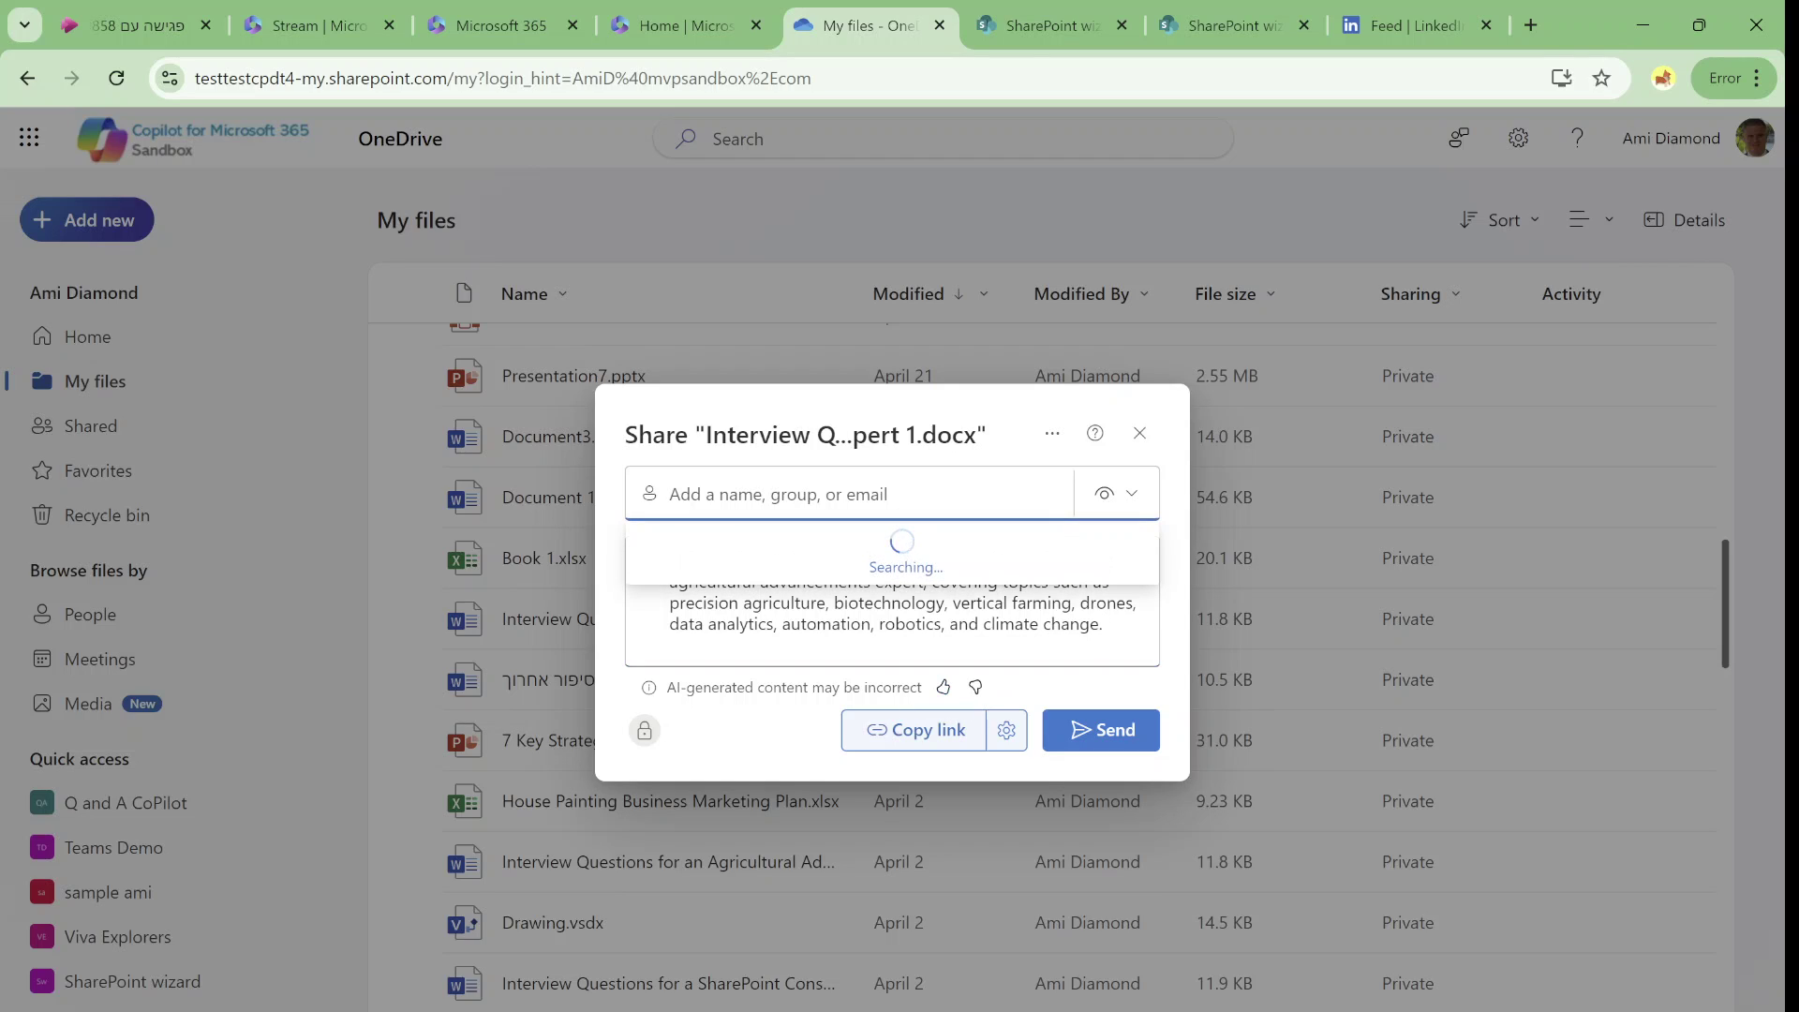
type("a")
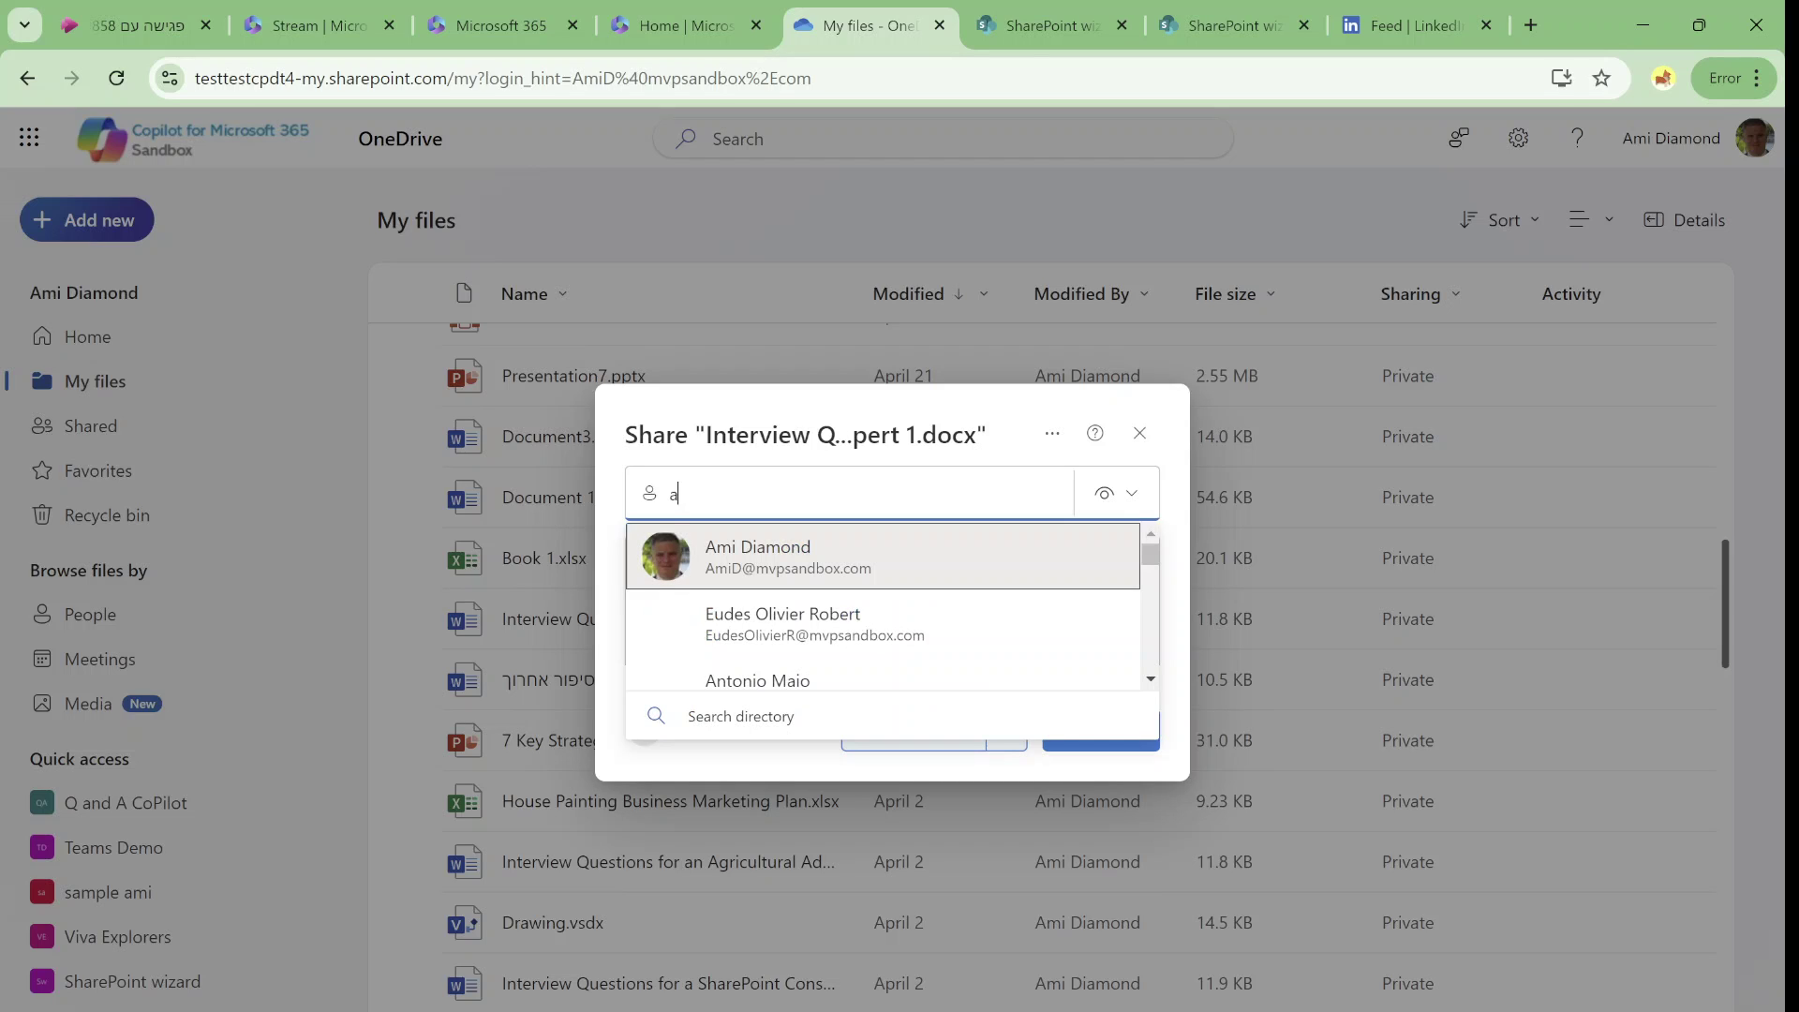
key("Return")
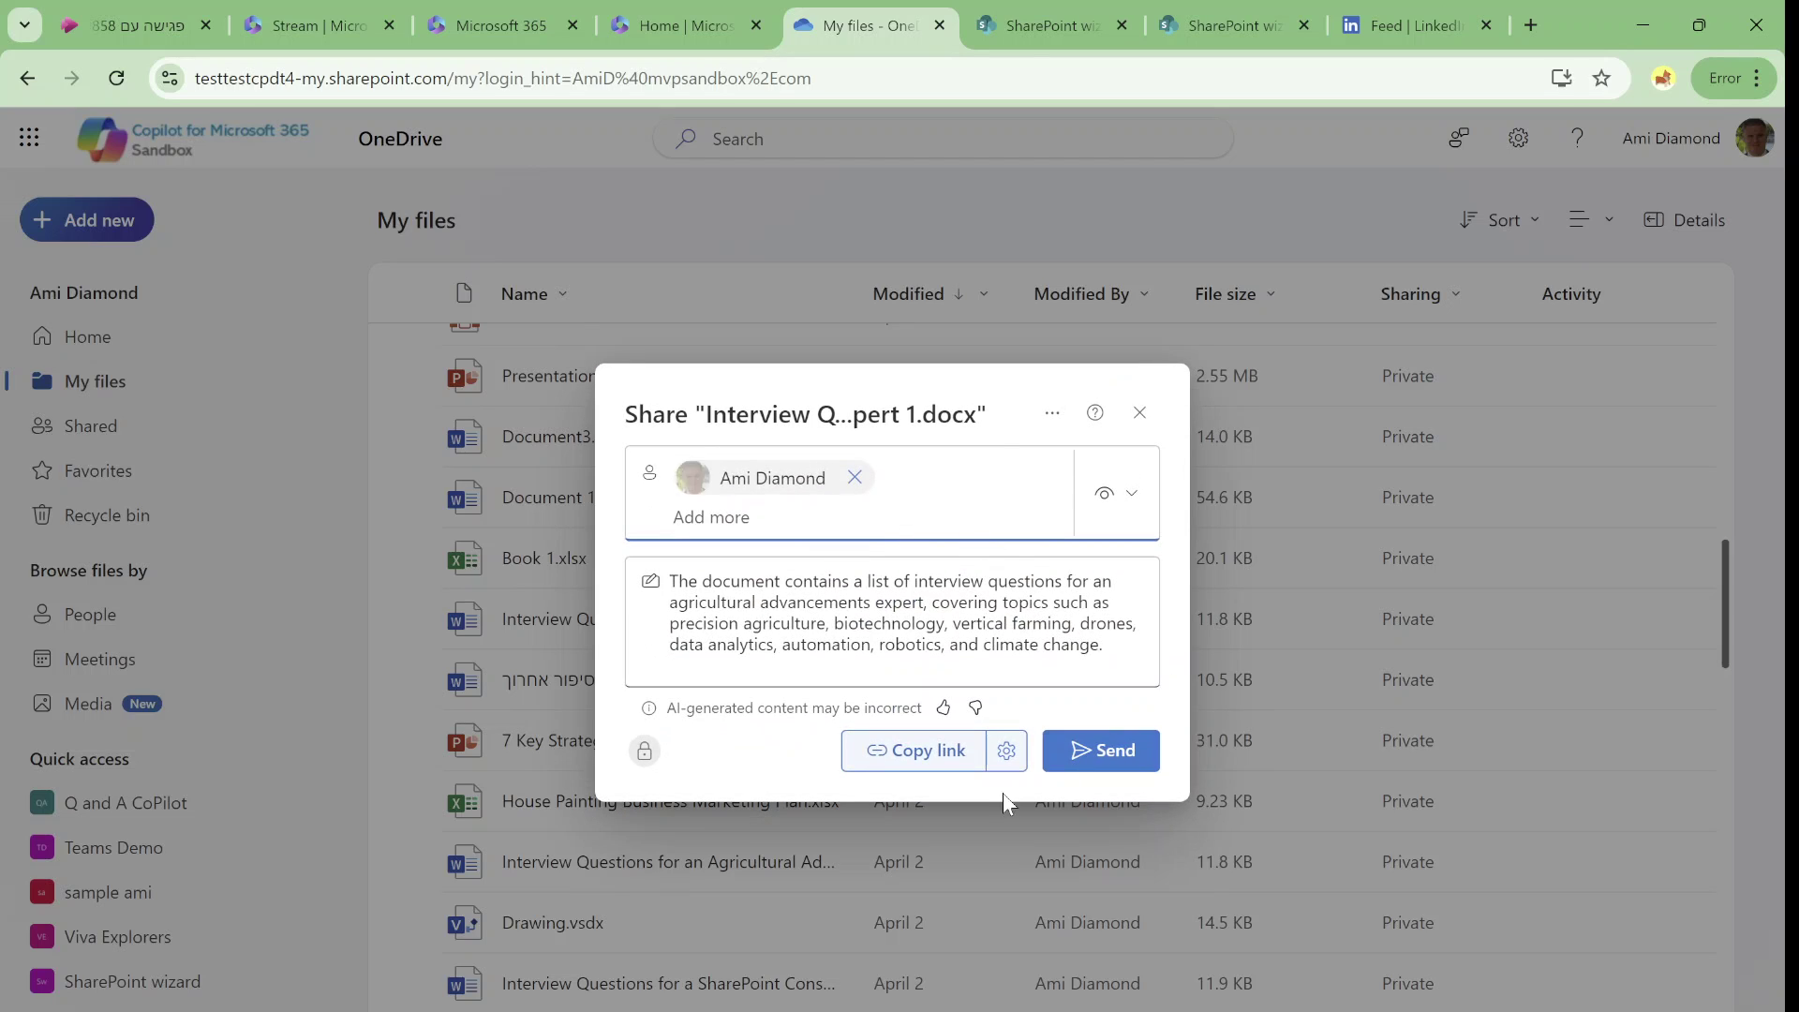
left_click(1130, 755)
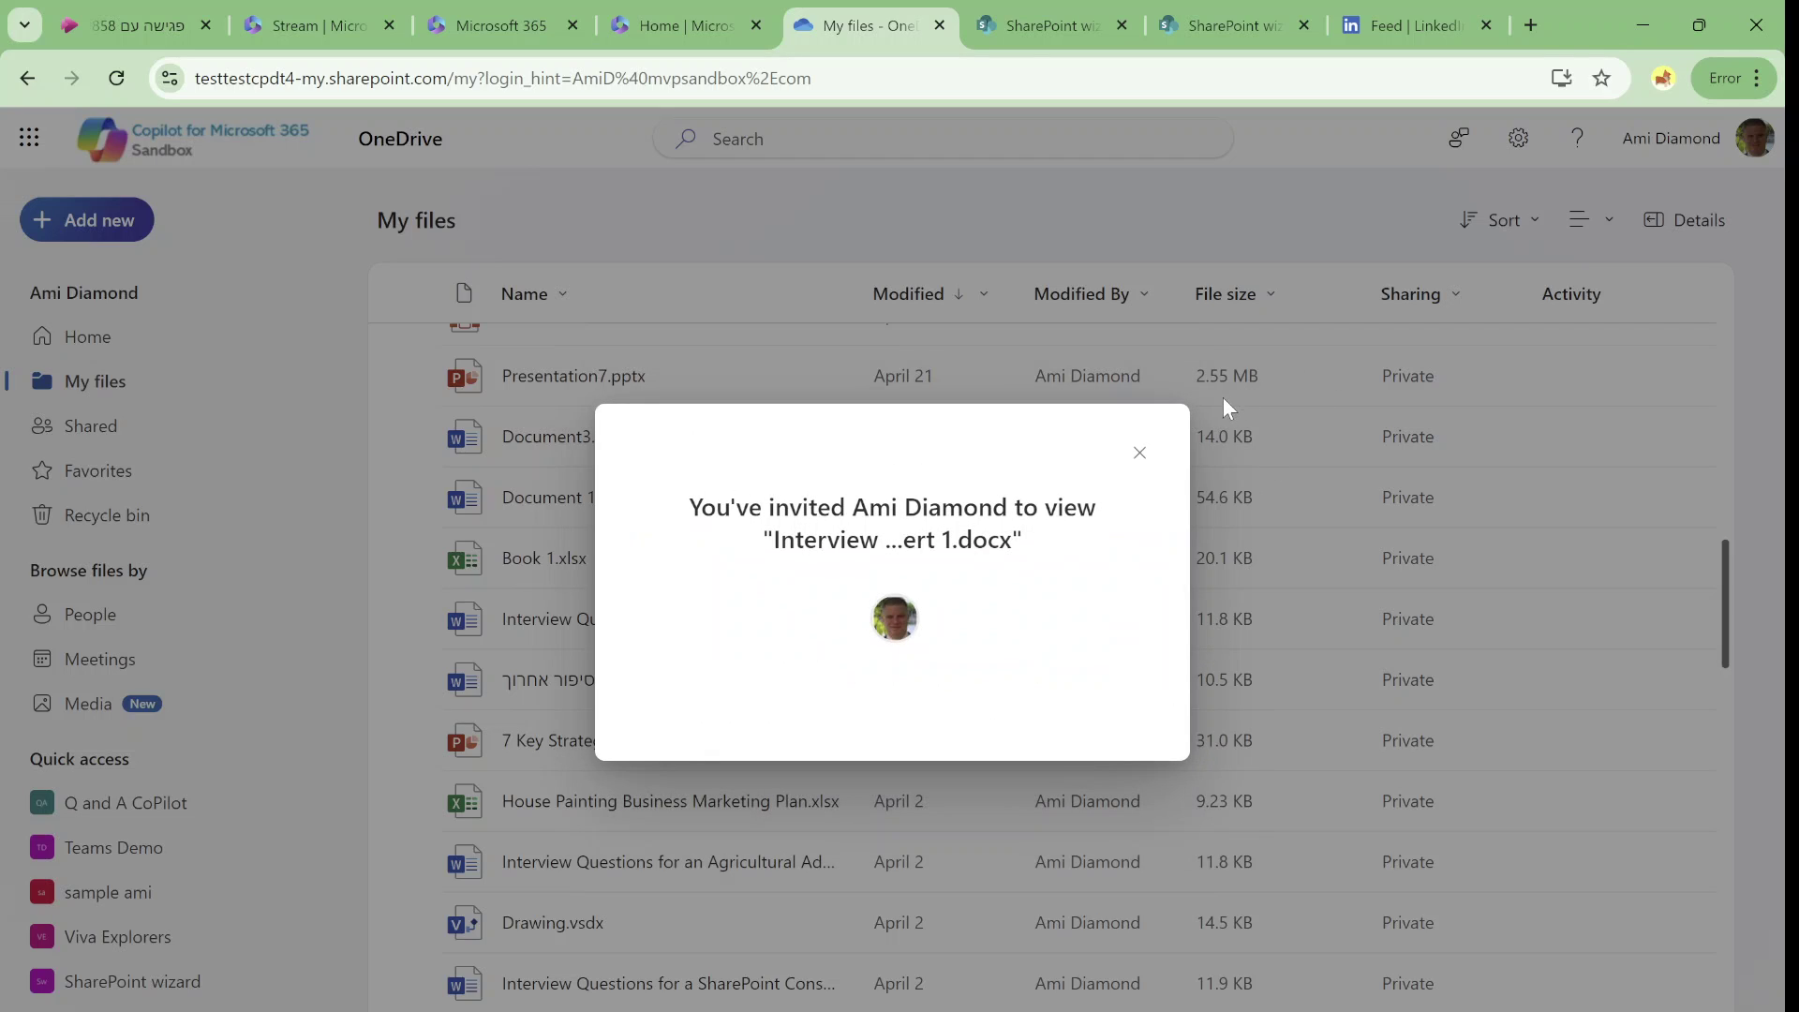
Step: Close the 'You've invited…' confirmation to return to the My files list
left_click(1125, 466)
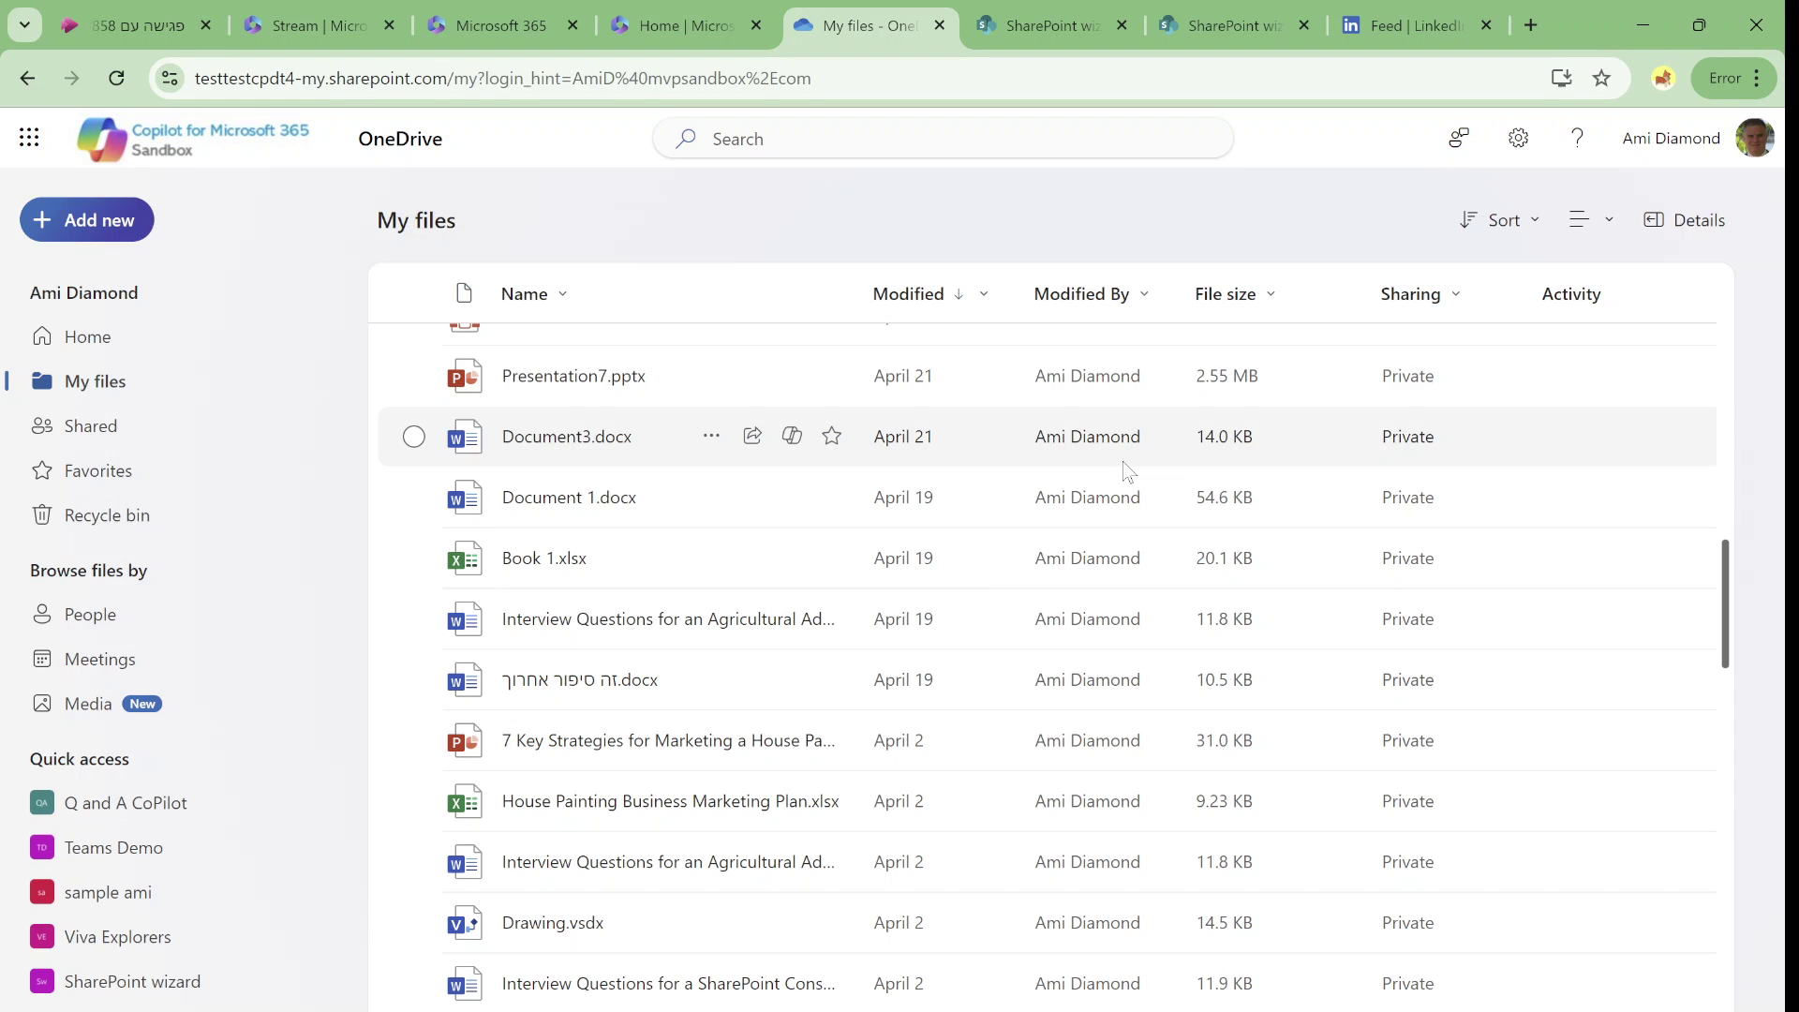